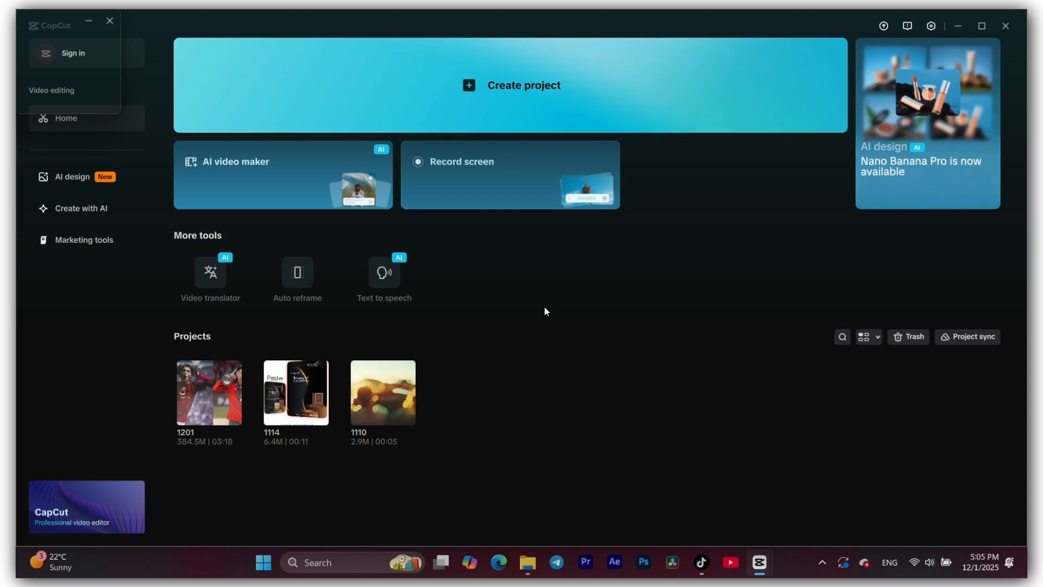
- Create a new project and import the cr7 video from the youtube folder
{"action": "left_click", "coordinate": [544, 87]}
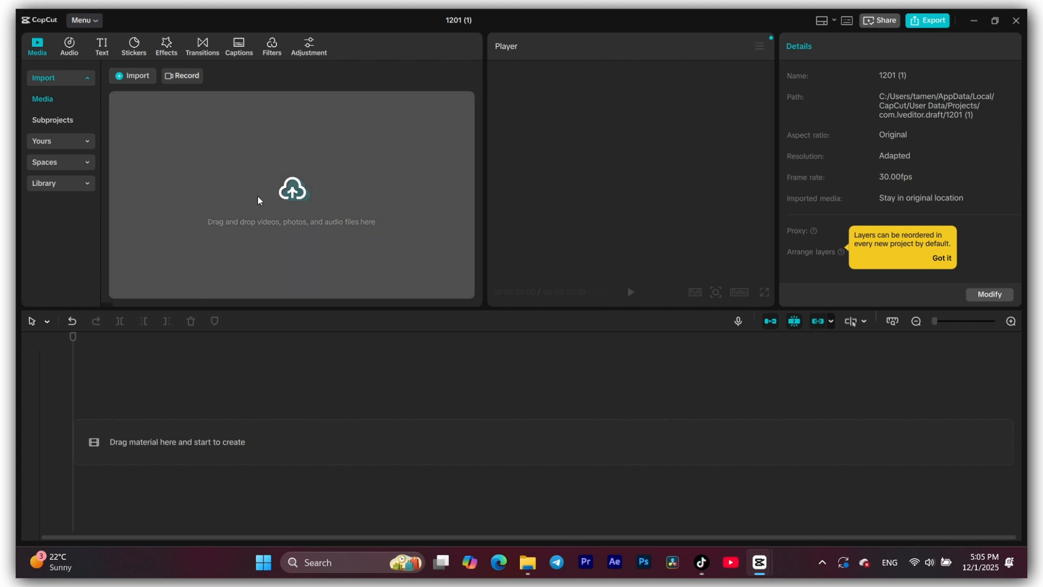
{"action": "left_click", "coordinate": [299, 200]}
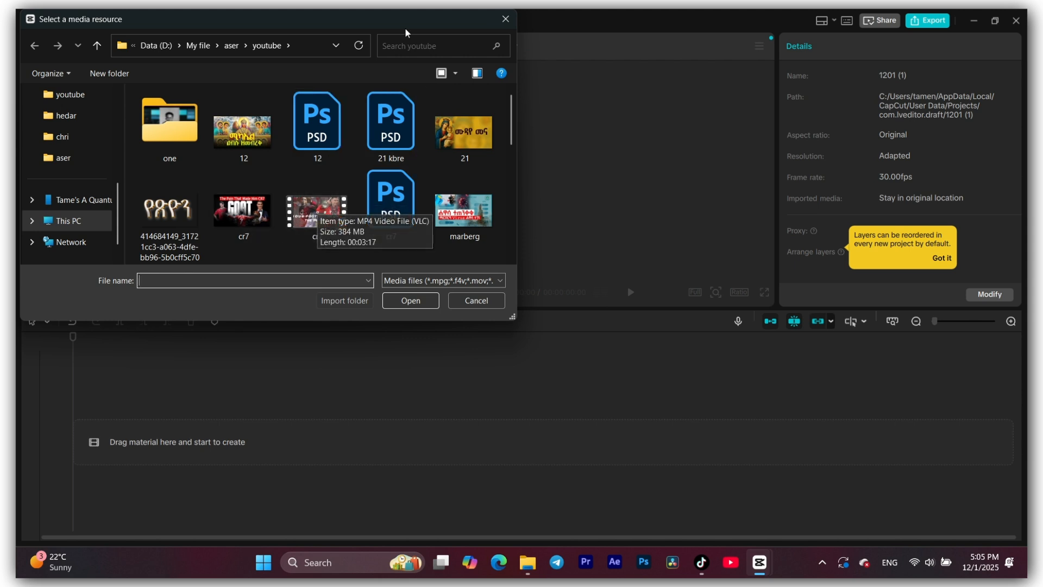
{"action": "left_click", "coordinate": [314, 215]}
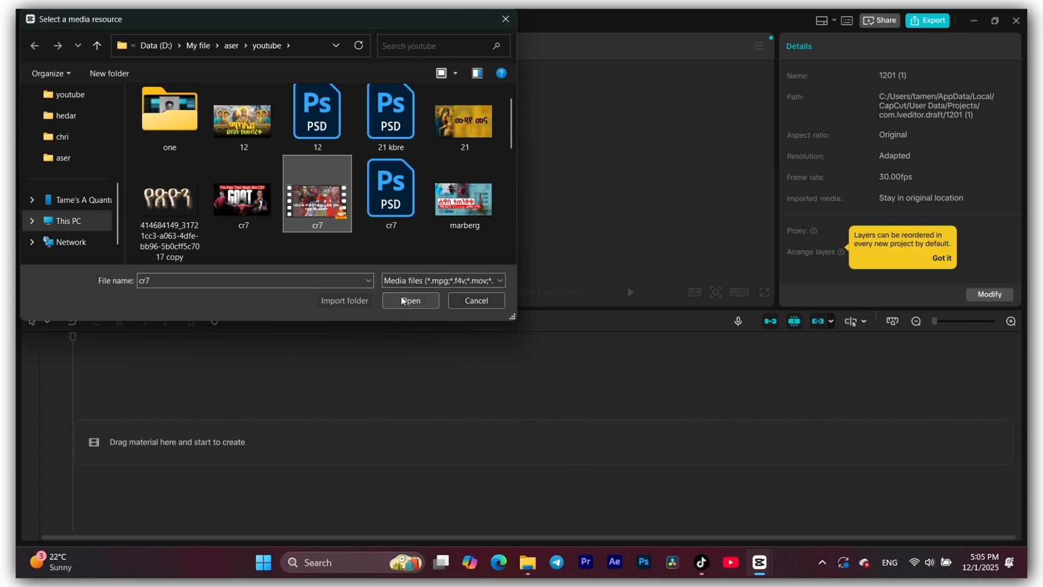
{"action": "left_click", "coordinate": [412, 301]}
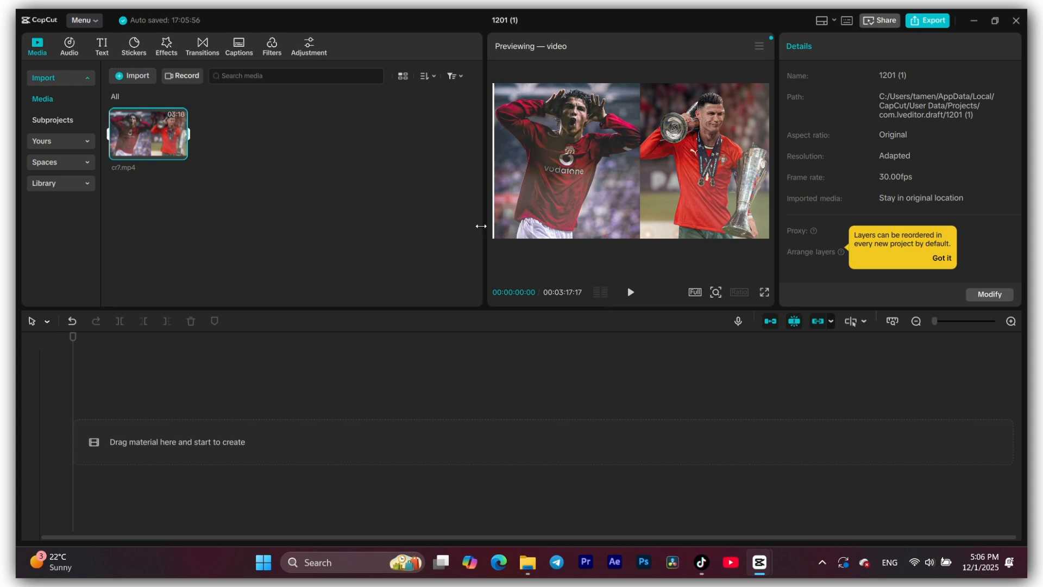
- Widen the preview player slightly, deselect the imported clip and collapse the Import category list
{"action": "left_click_drag", "start_coordinate": [481, 226], "coordinate": [464, 226]}
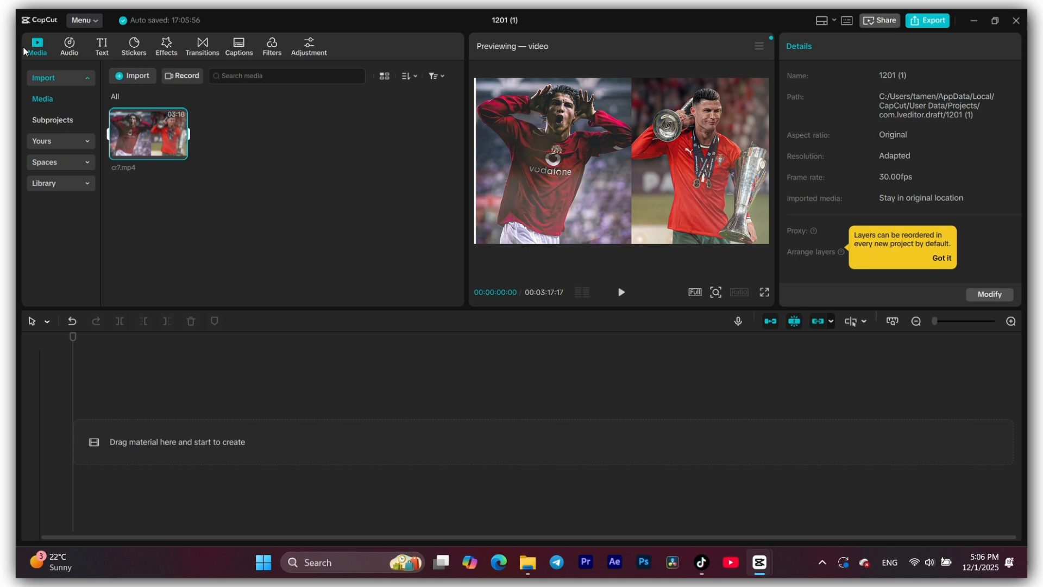
{"action": "left_click", "coordinate": [252, 195]}
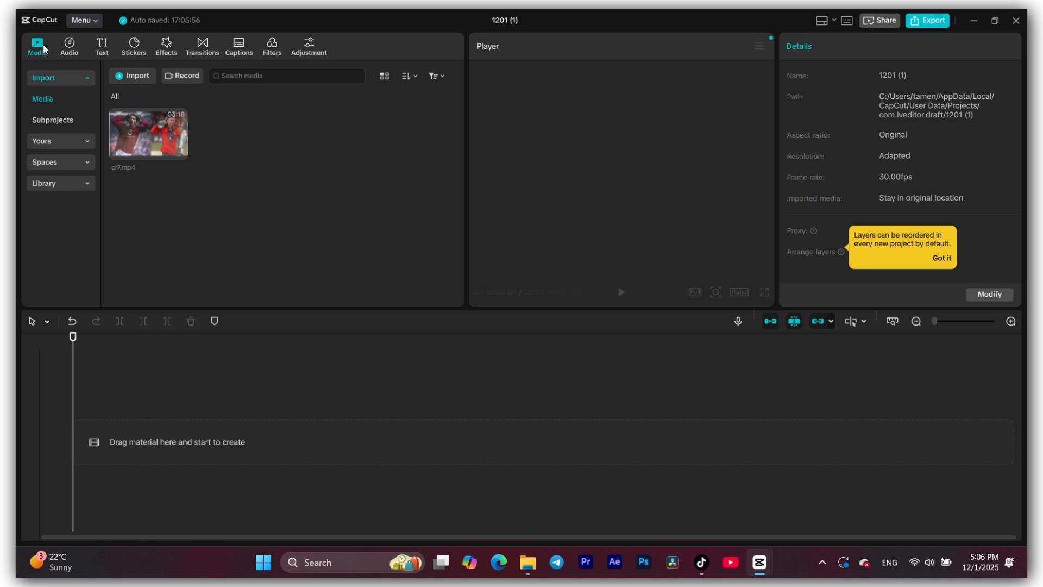
{"action": "left_click", "coordinate": [50, 79]}
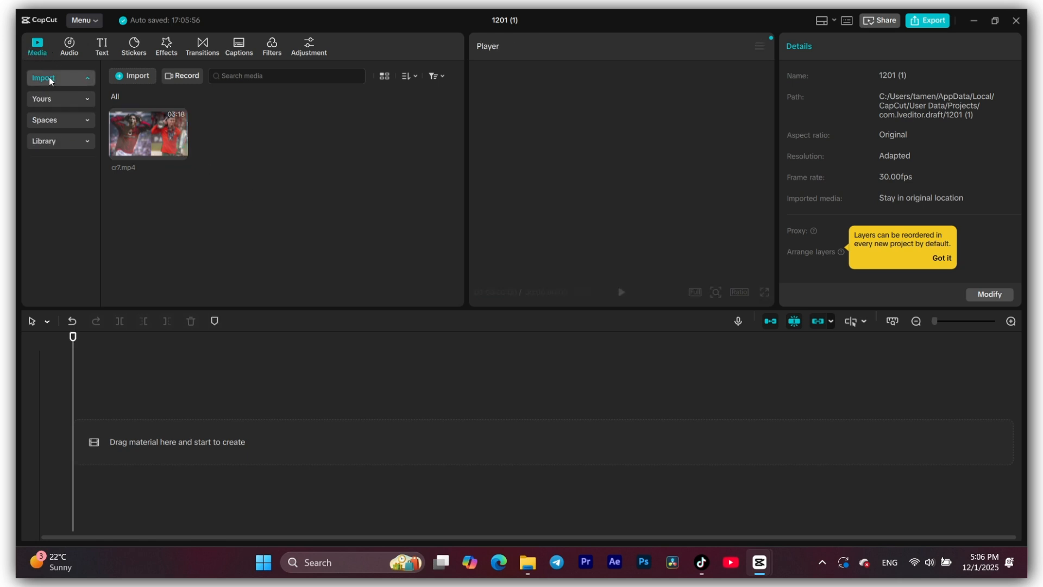
- Preview the cr7.mp4 clip briefly and place it at the start of the timeline
{"action": "left_click", "coordinate": [139, 141]}
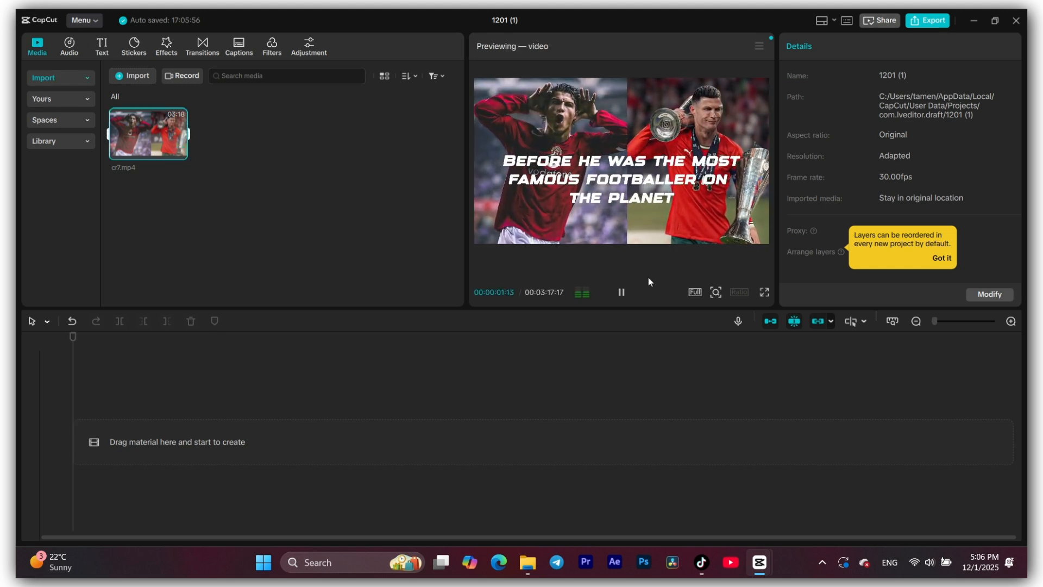
{"action": "left_click", "coordinate": [620, 293]}
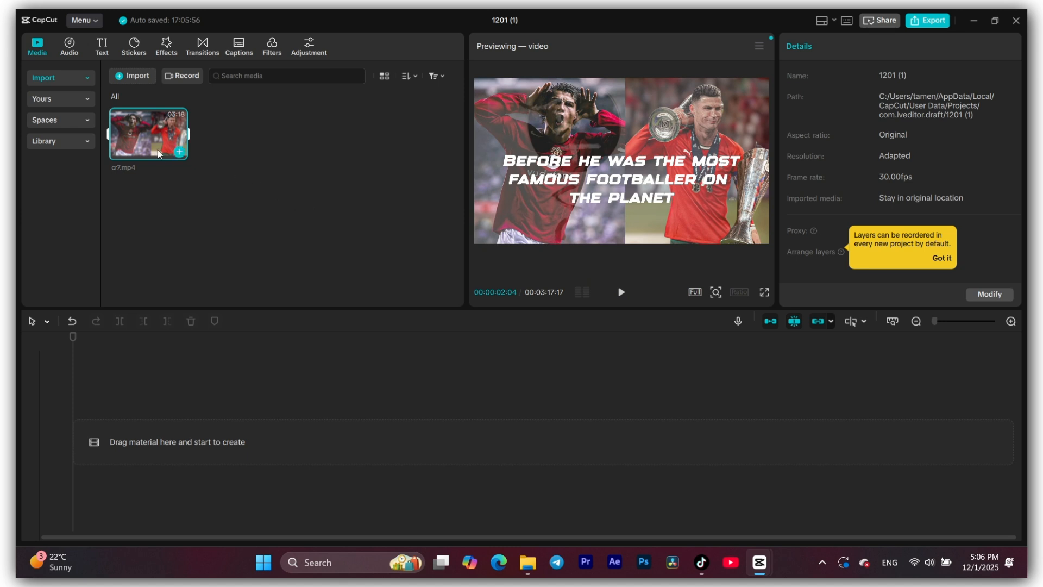
{"action": "left_click_drag", "start_coordinate": [147, 141], "coordinate": [138, 426]}
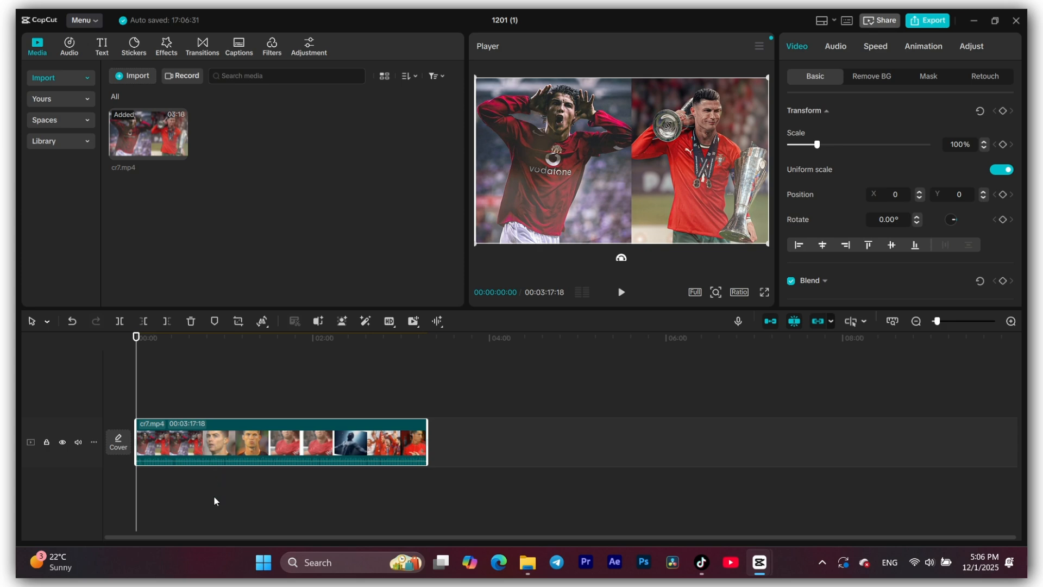
- Switch the video track's height to Short and back to Default
{"action": "left_click", "coordinate": [95, 442]}
{"action": "mouse_move", "coordinate": [141, 449]}
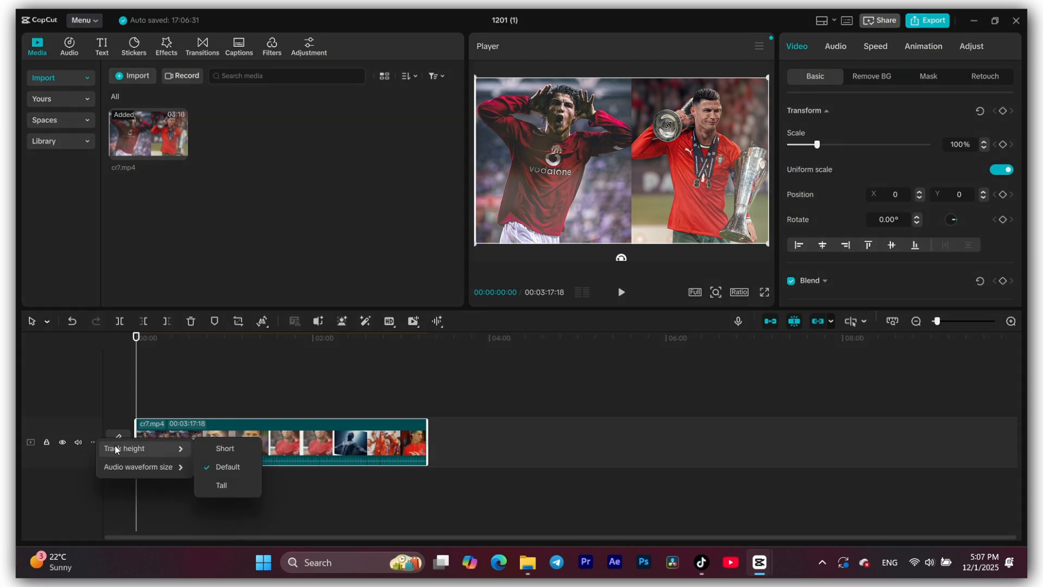
{"action": "left_click", "coordinate": [215, 450]}
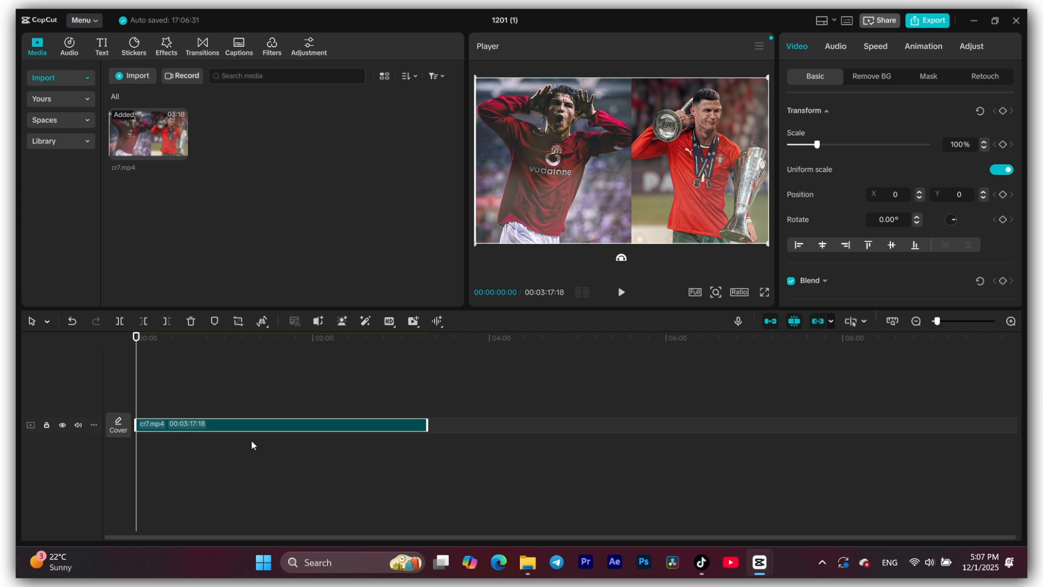
{"action": "left_click", "coordinate": [96, 422]}
{"action": "mouse_move", "coordinate": [132, 435]}
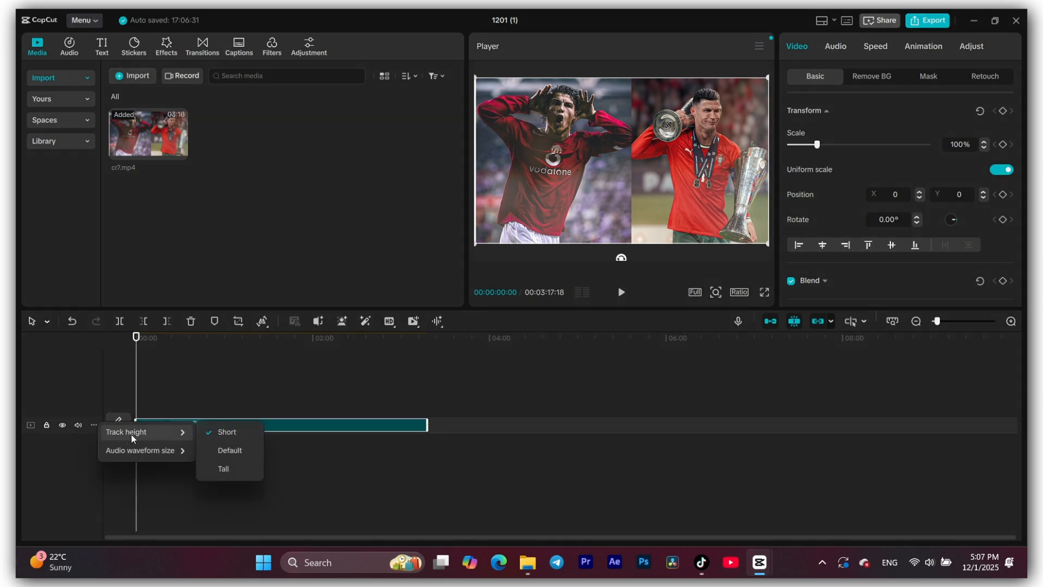
{"action": "left_click", "coordinate": [227, 449]}
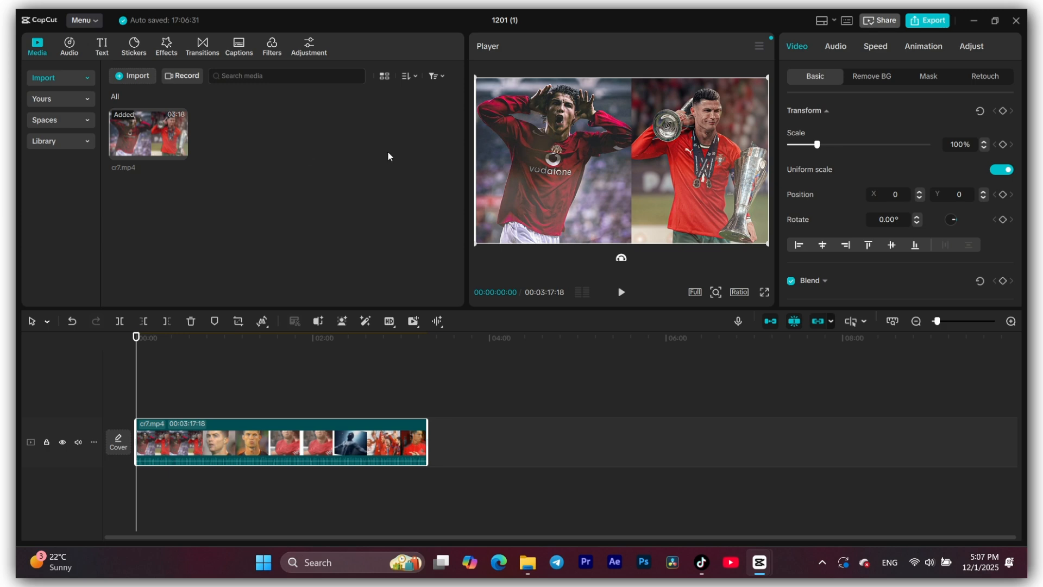
- Import the cr7 thumbnail image from the youtube folder into the project media
{"action": "left_click", "coordinate": [132, 76]}
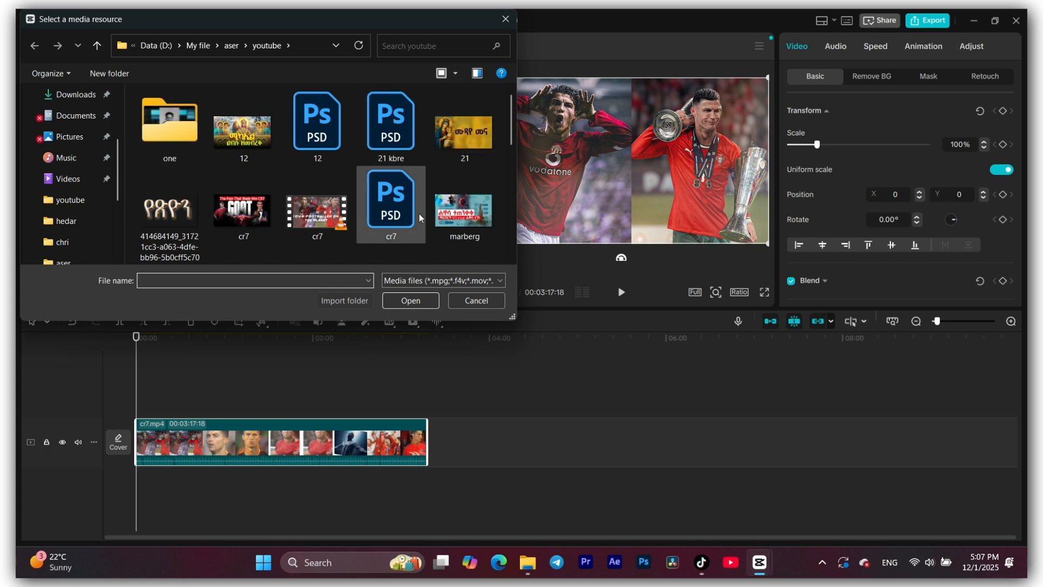
{"action": "left_click", "coordinate": [236, 212]}
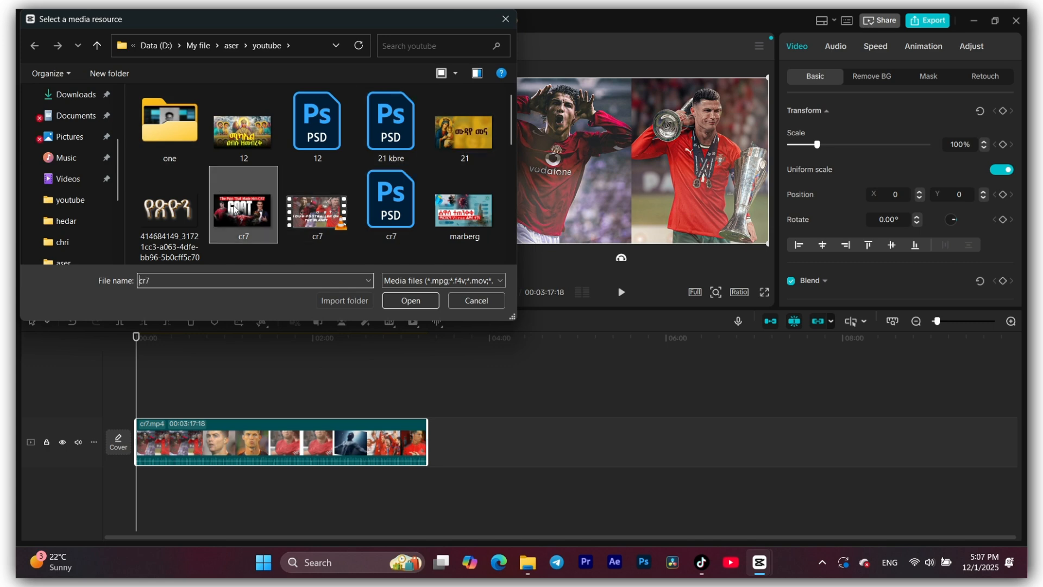
{"action": "left_click", "coordinate": [419, 301]}
- Place the cr7.jpg image on a new track above the video, at the start of the timeline
{"action": "left_click_drag", "start_coordinate": [243, 134], "coordinate": [239, 246]}
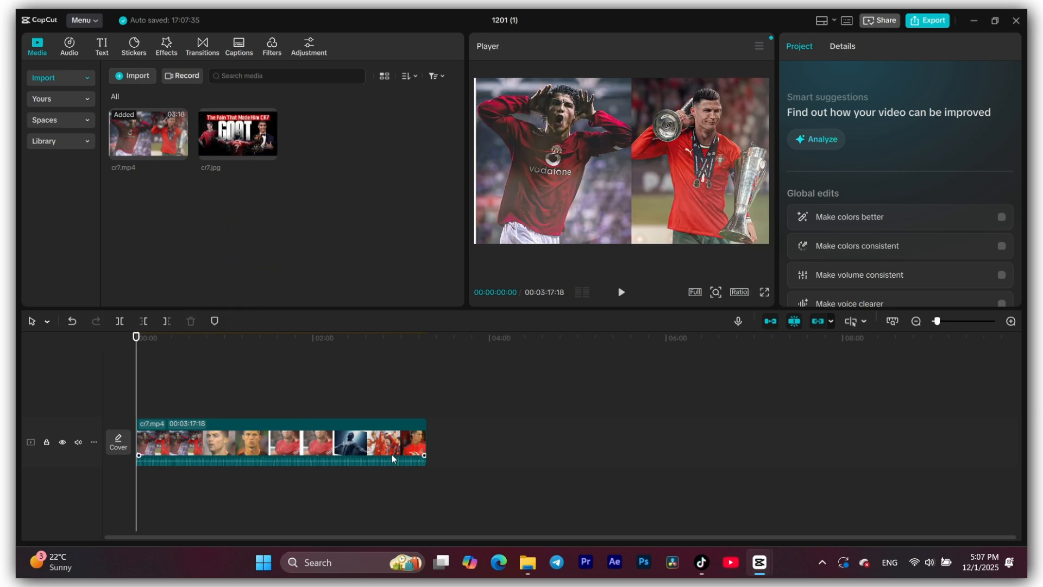
{"action": "left_click", "coordinate": [231, 431]}
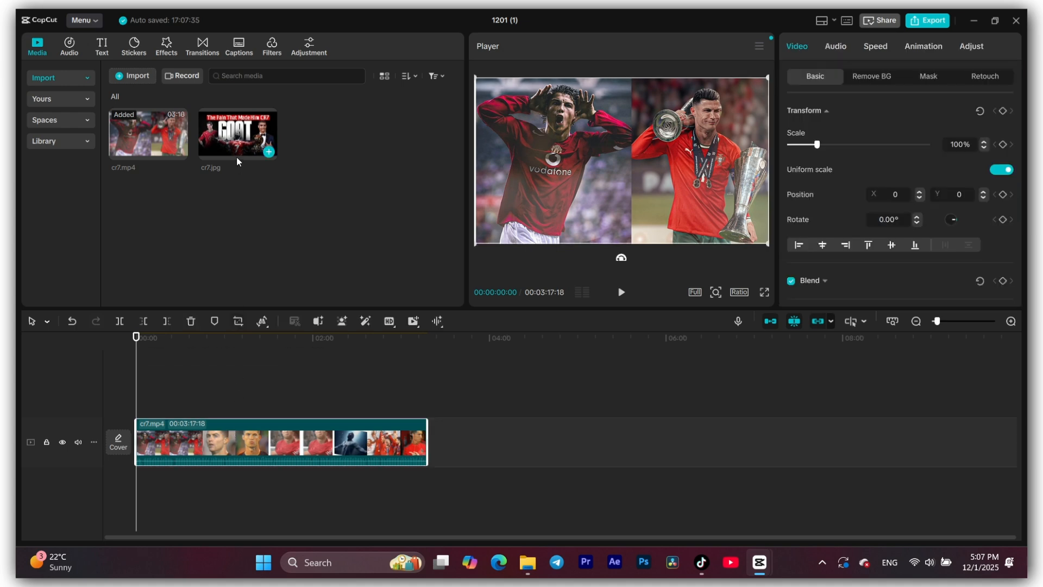
{"action": "left_click_drag", "start_coordinate": [233, 133], "coordinate": [144, 400]}
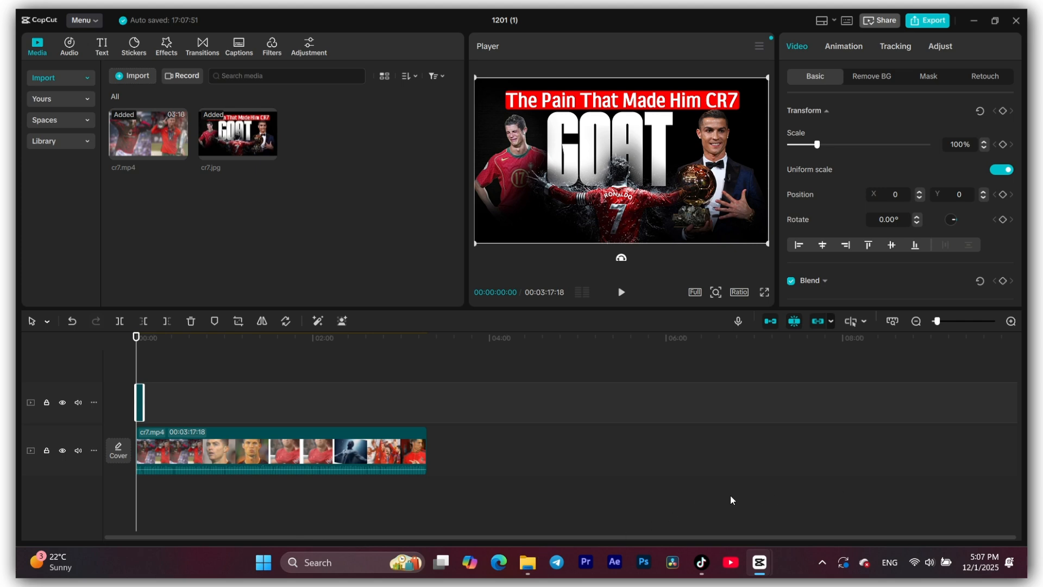
- Trim the beginning of the cr7.mp4 clip to a length of 00:01:26:21, and undo the trim
{"action": "left_click_drag", "start_coordinate": [141, 344], "coordinate": [234, 376]}
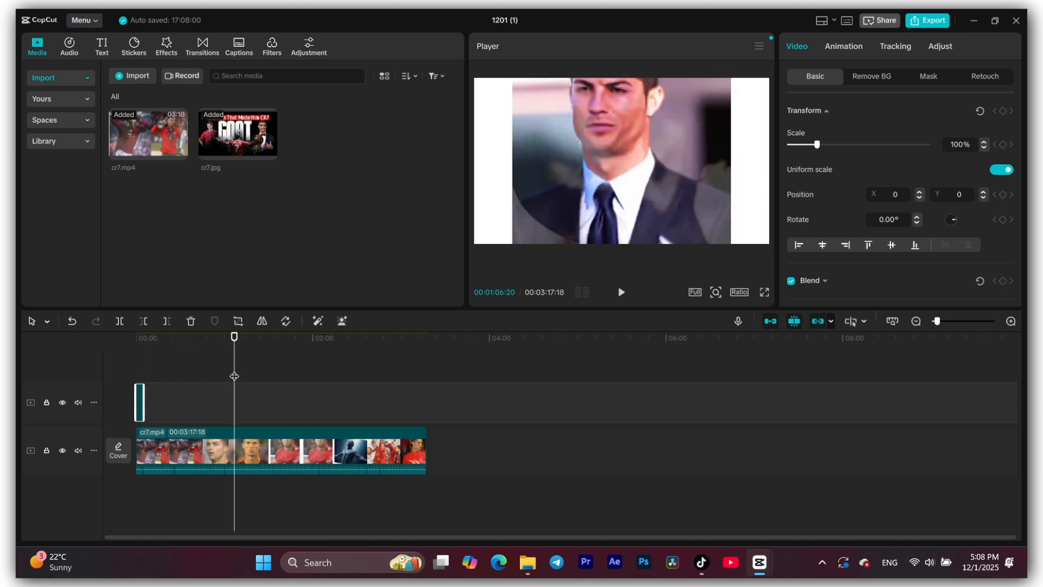
{"action": "left_click", "coordinate": [251, 462]}
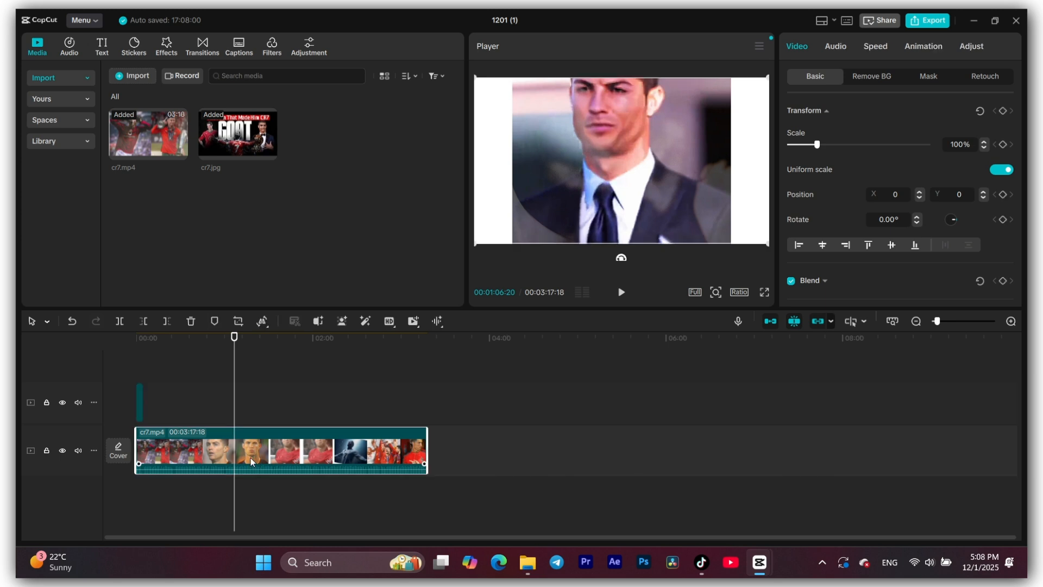
{"action": "left_click_drag", "start_coordinate": [146, 441], "coordinate": [299, 448]}
{"action": "left_click_drag", "start_coordinate": [239, 338], "coordinate": [349, 371]}
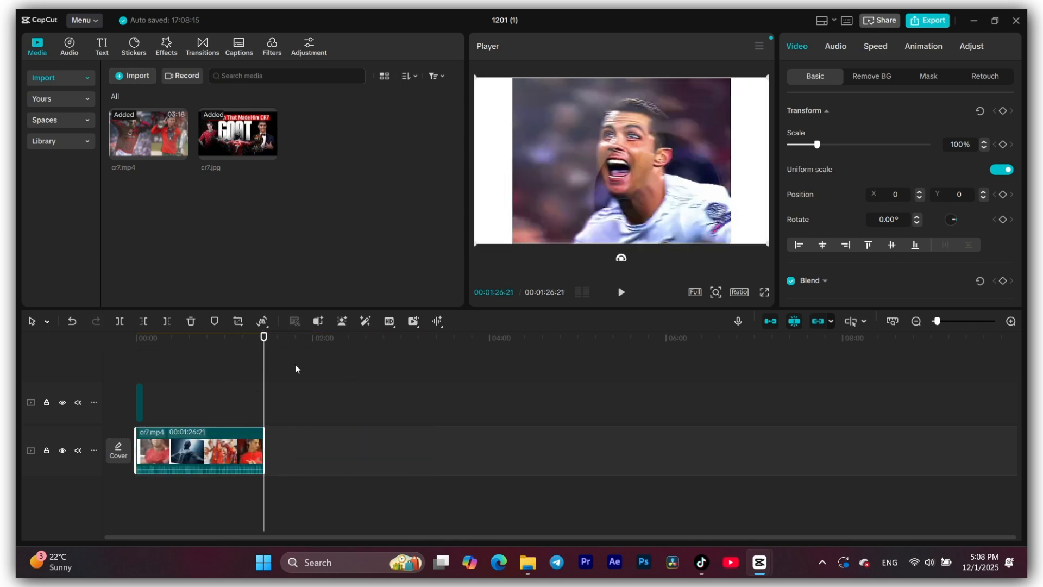
{"action": "key", "text": "ctrl+z"}
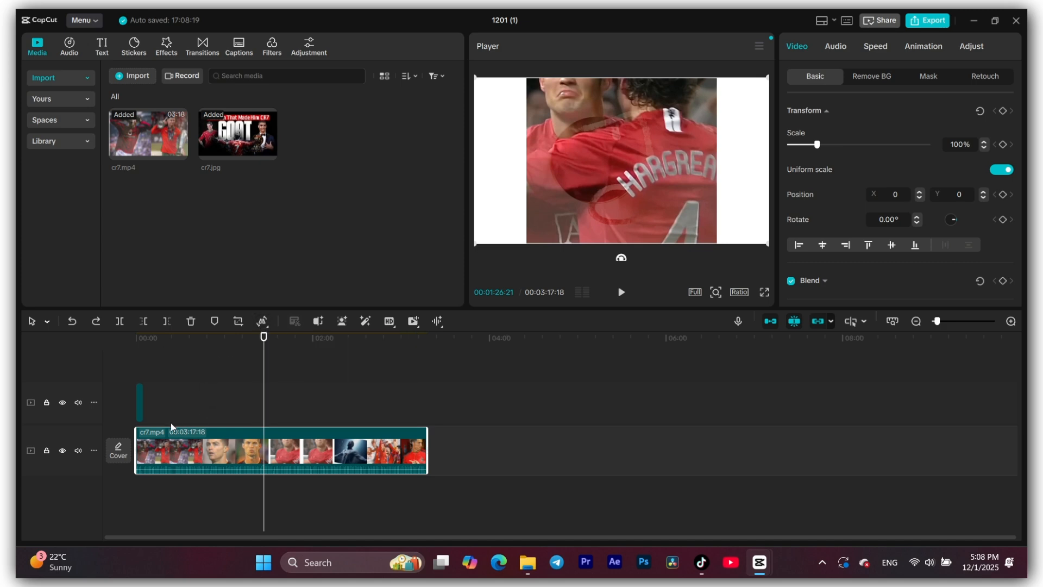
- Return the playhead to the start and shrink the cr7.jpg overlay to 43% in the preview, leaving the image selected
{"action": "left_click", "coordinate": [140, 405]}
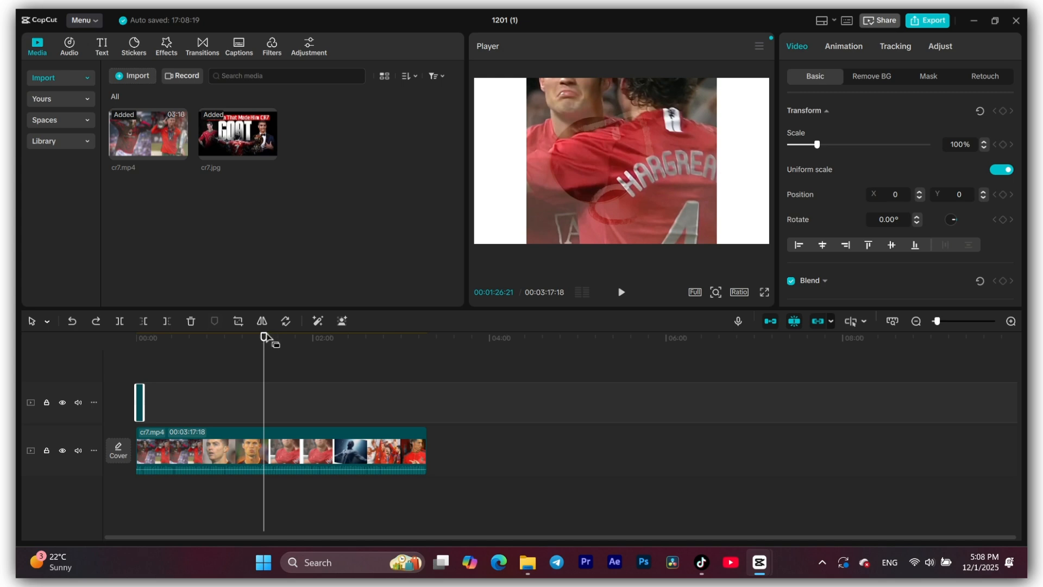
{"action": "left_click_drag", "start_coordinate": [262, 344], "coordinate": [139, 345]}
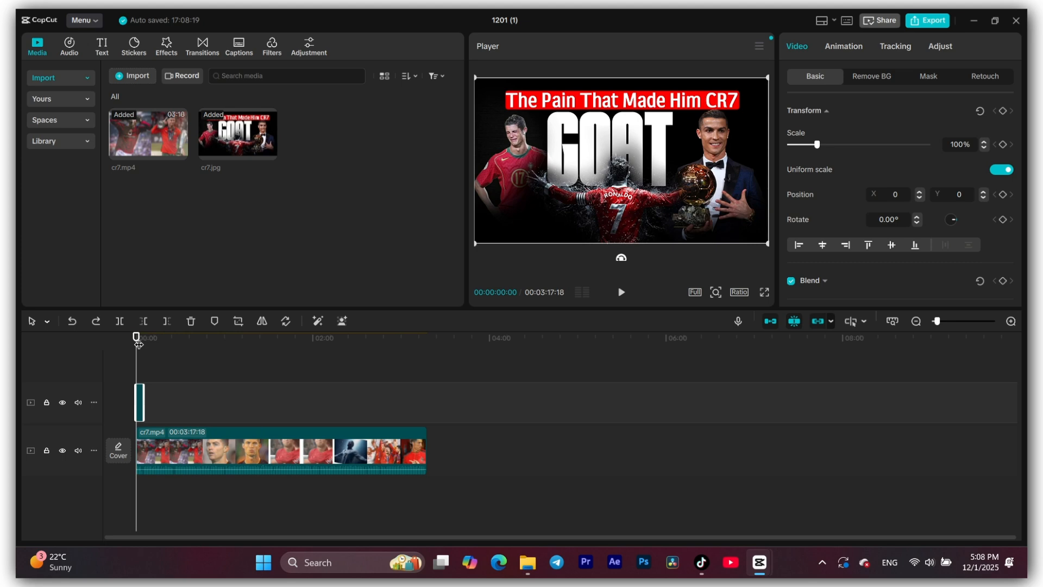
{"action": "left_click_drag", "start_coordinate": [476, 242], "coordinate": [615, 206]}
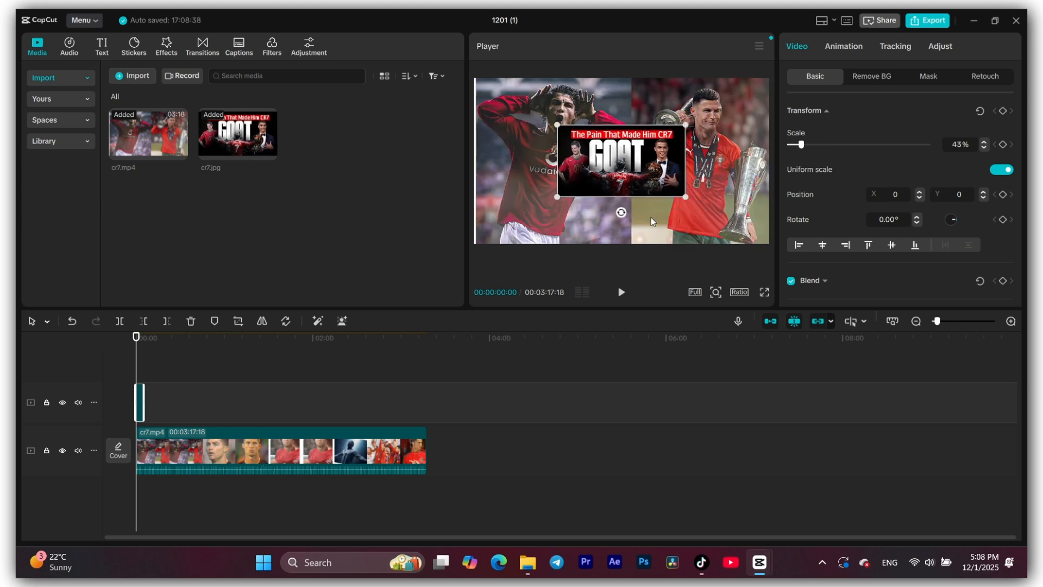
{"action": "left_click", "coordinate": [693, 239]}
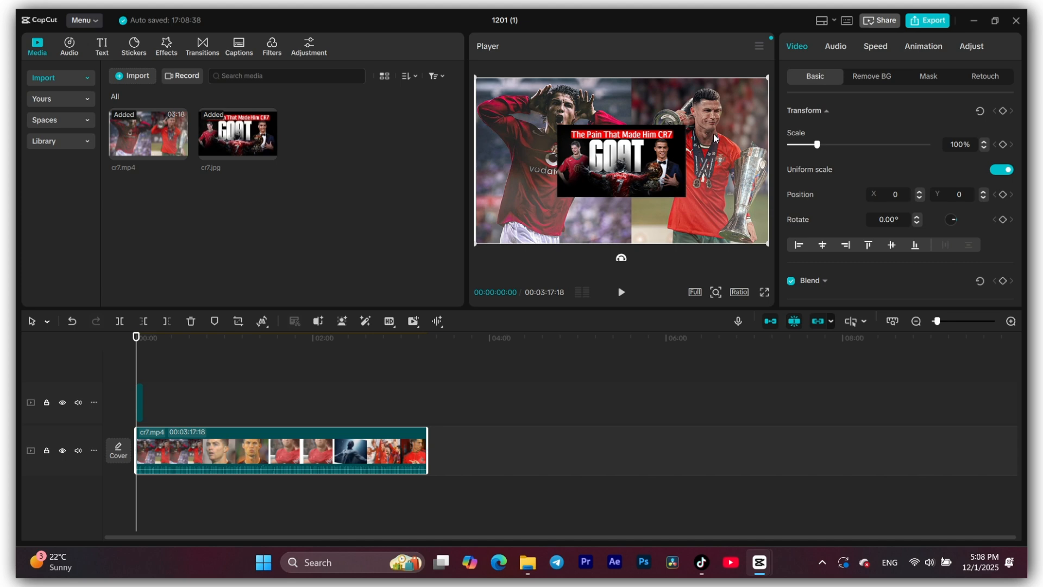
{"action": "left_click", "coordinate": [589, 192]}
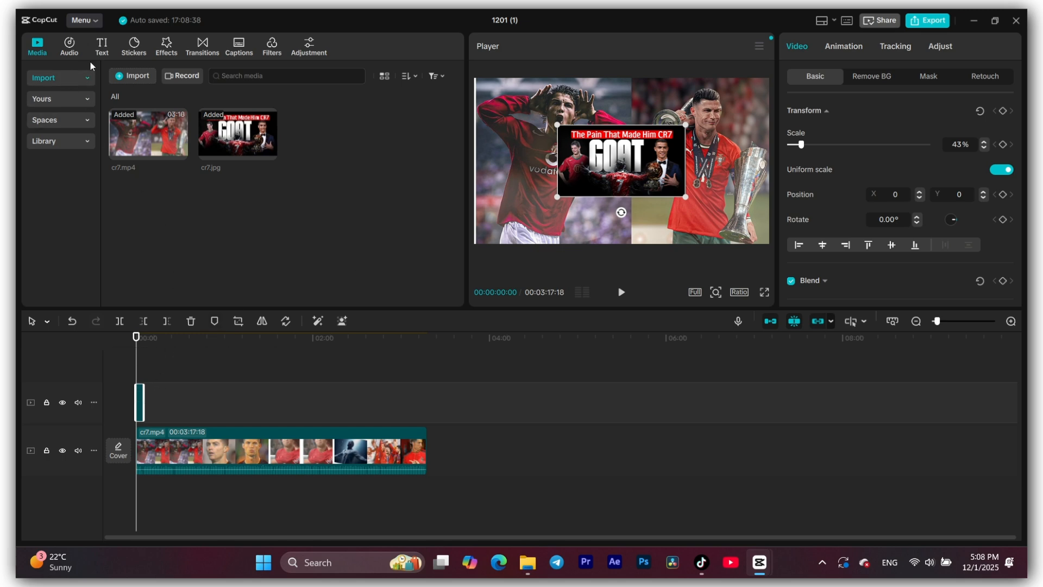
{"action": "left_click", "coordinate": [80, 96]}
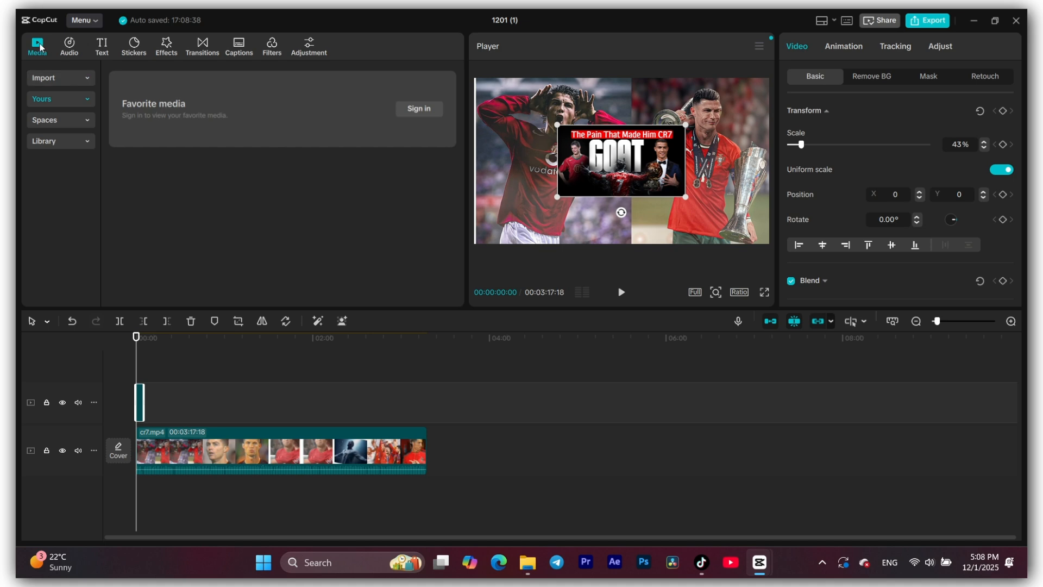
{"action": "left_click", "coordinate": [68, 79]}
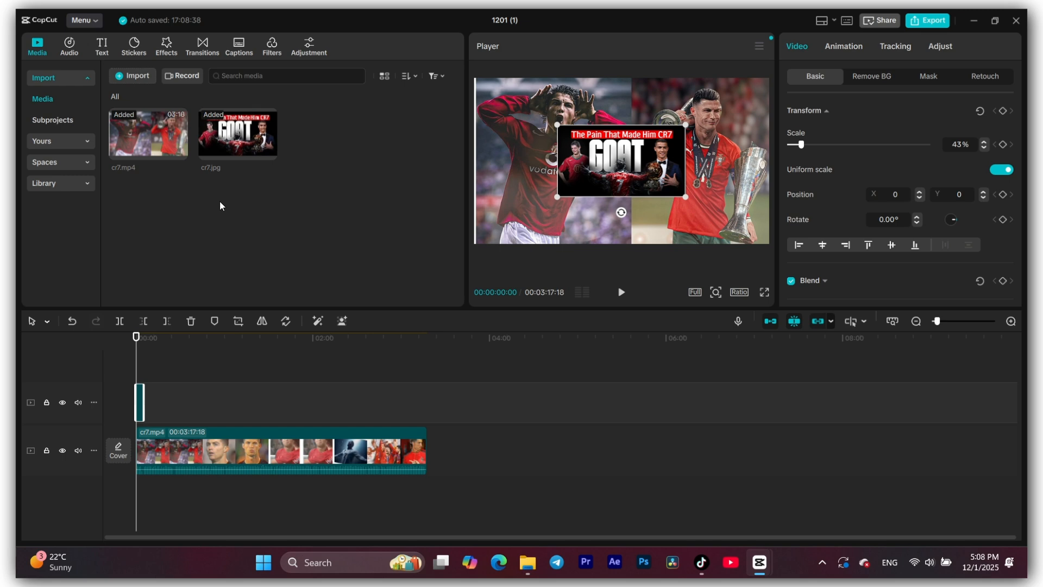
{"action": "left_click", "coordinate": [70, 46]}
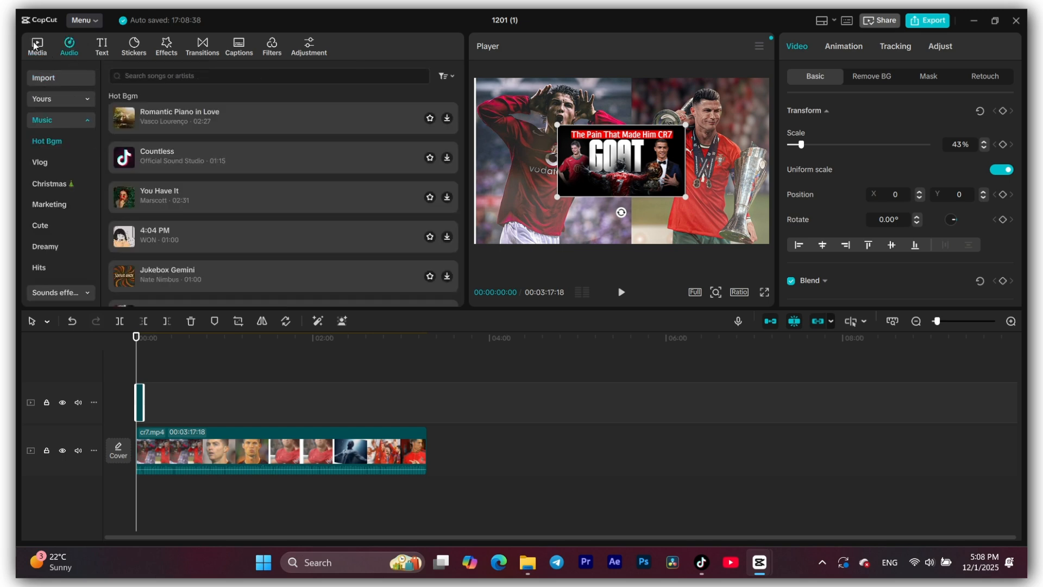
{"action": "left_click", "coordinate": [35, 43]}
- Extract the audio from the cr7 video in the youtube folder and place it on a track below the video, near the timeline's start
{"action": "left_click", "coordinate": [64, 49]}
{"action": "left_click", "coordinate": [66, 82]}
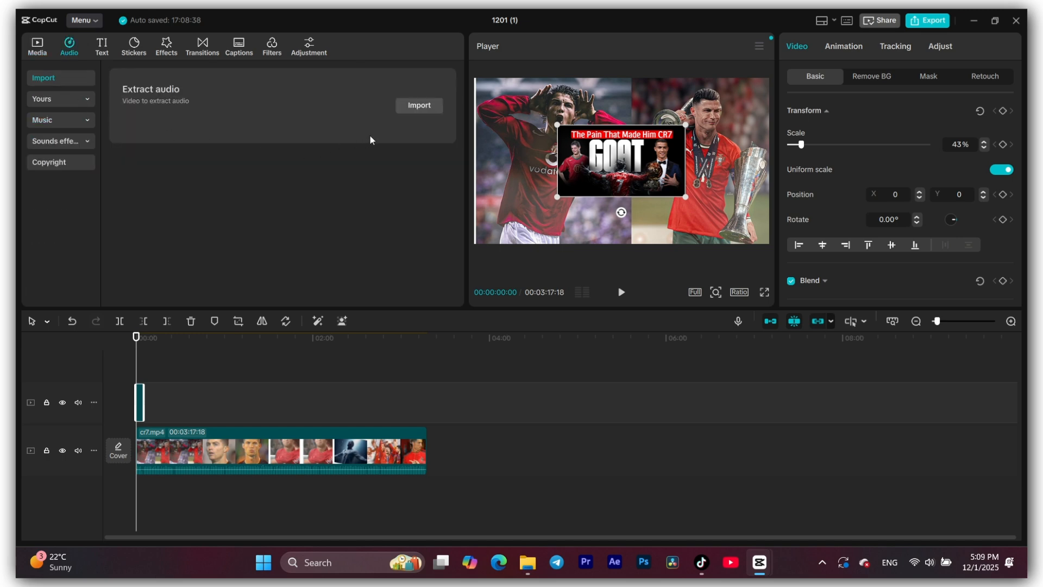
{"action": "left_click", "coordinate": [415, 107]}
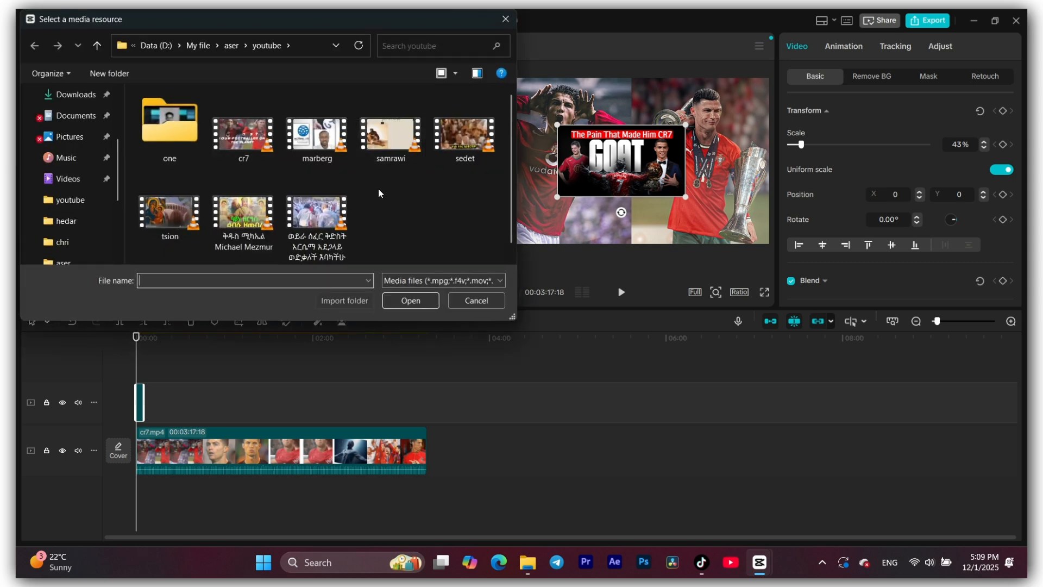
{"action": "left_click", "coordinate": [478, 301]}
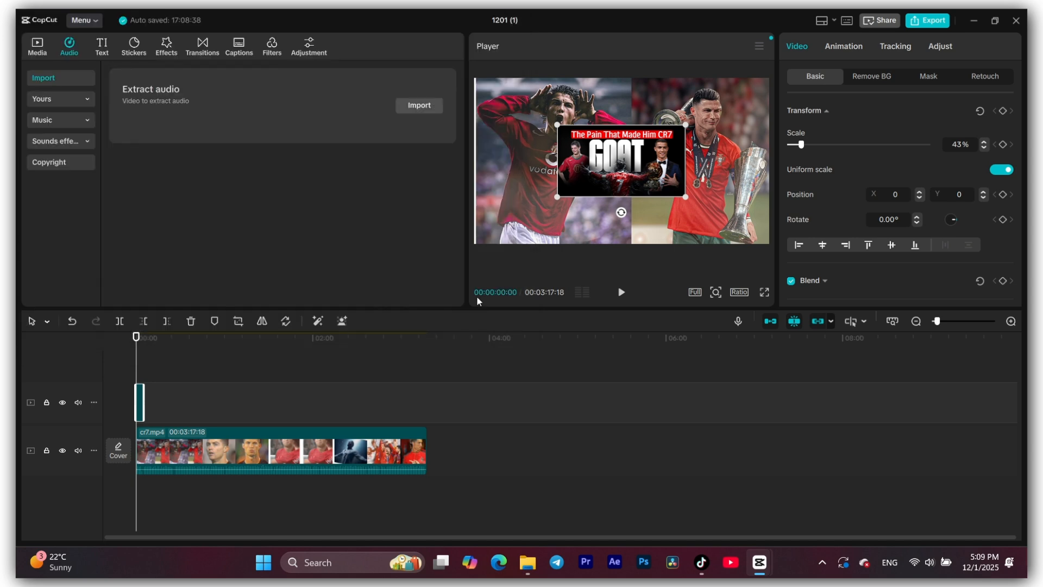
{"action": "left_click", "coordinate": [417, 107]}
{"action": "left_click", "coordinate": [243, 136]}
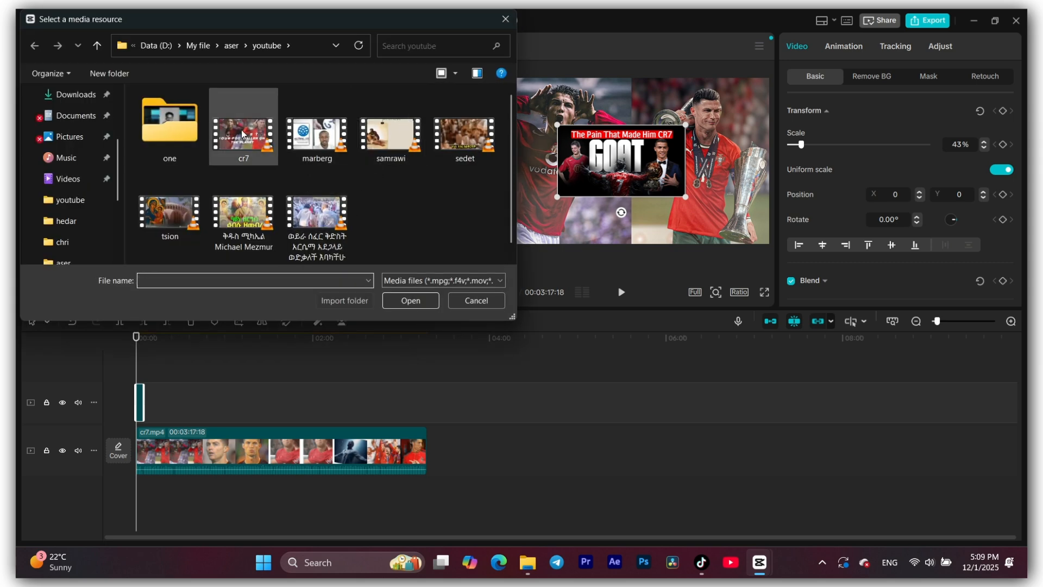
{"action": "left_click", "coordinate": [411, 299]}
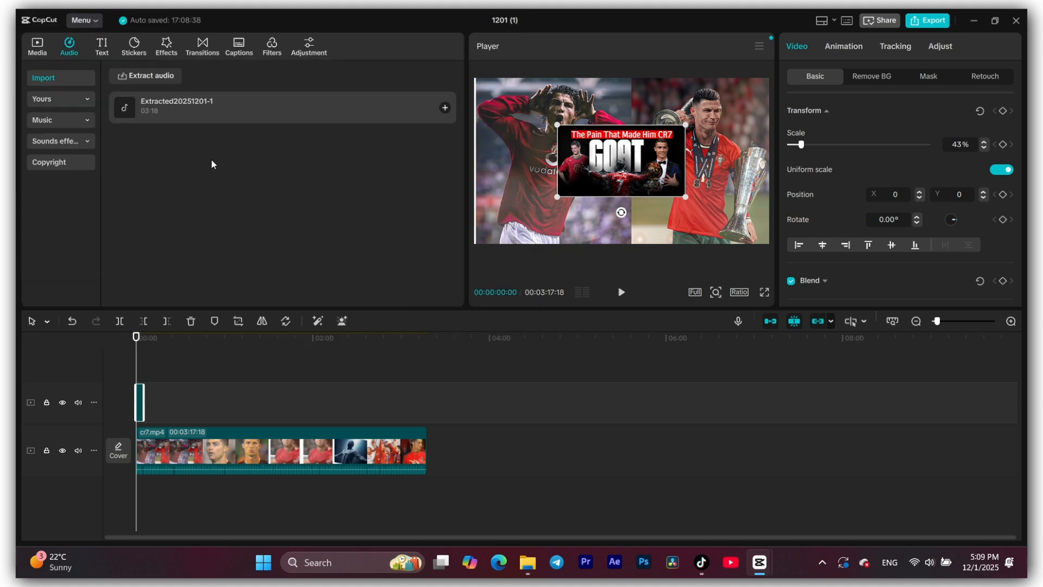
{"action": "left_click_drag", "start_coordinate": [168, 109], "coordinate": [215, 422]}
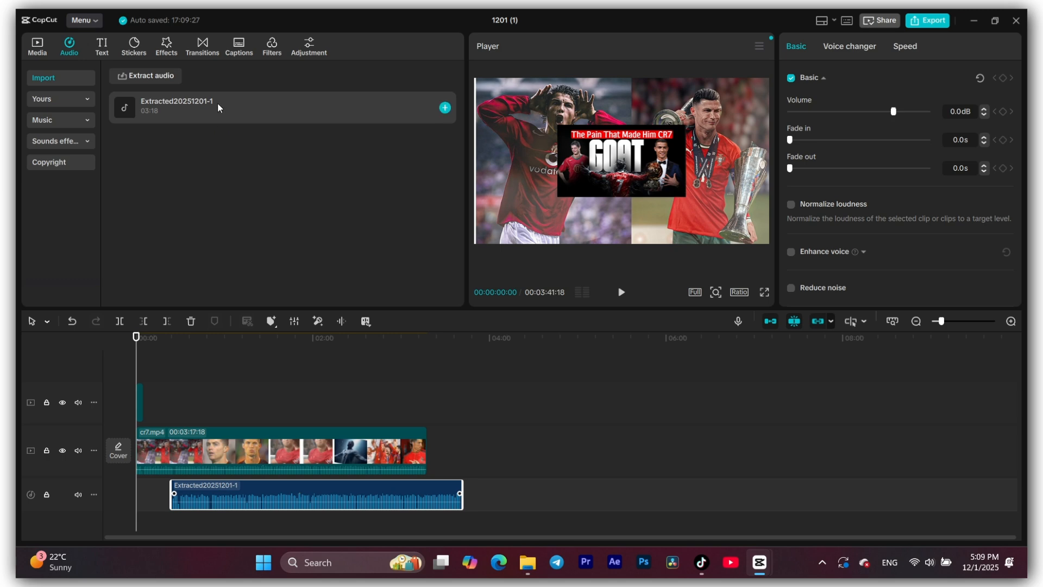
{"action": "left_click_drag", "start_coordinate": [234, 495], "coordinate": [206, 495]}
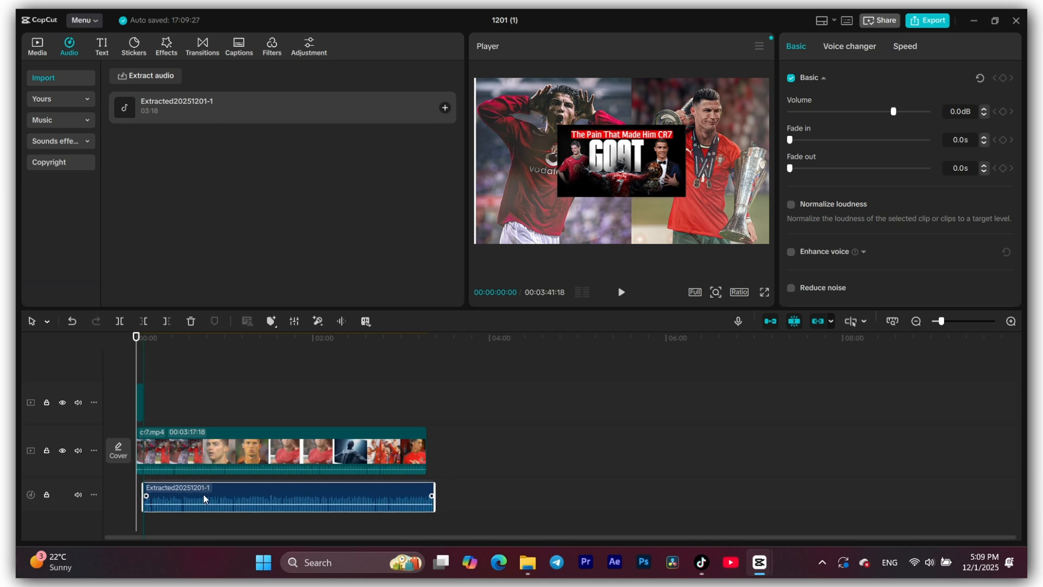
- Look through the favorite music and the Hot Bgm, Vlog, Christmas, Marketing and Cute music categories, and return to the extracted audio
{"action": "left_click", "coordinate": [82, 100]}
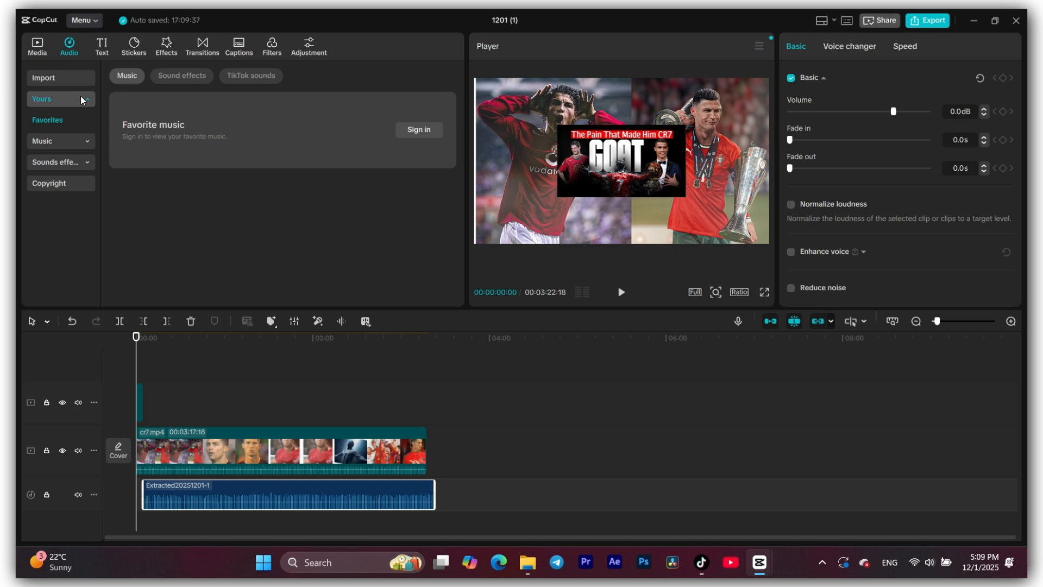
{"action": "left_click", "coordinate": [93, 142]}
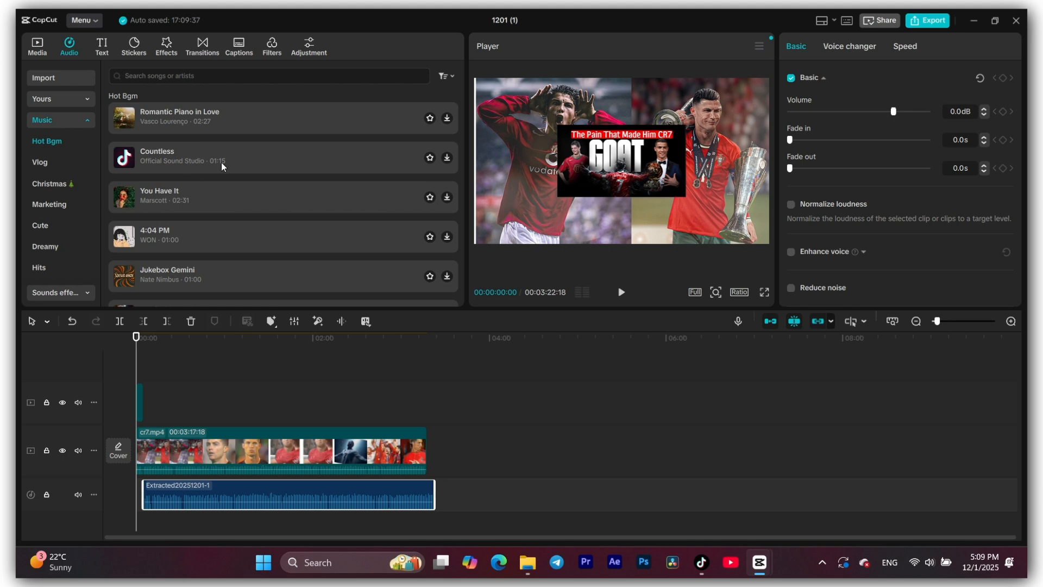
{"action": "left_click", "coordinate": [49, 164]}
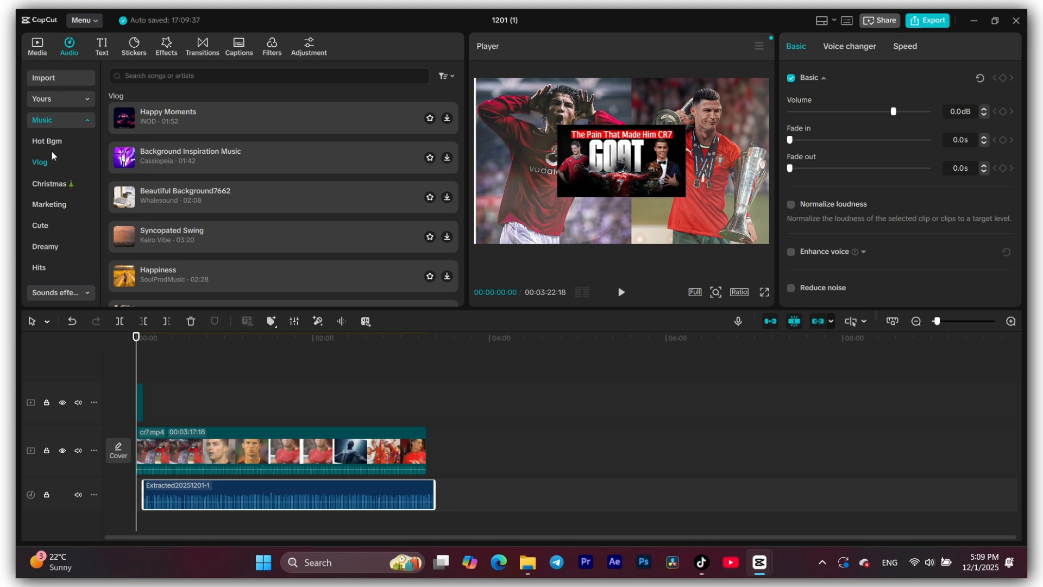
{"action": "left_click", "coordinate": [53, 183]}
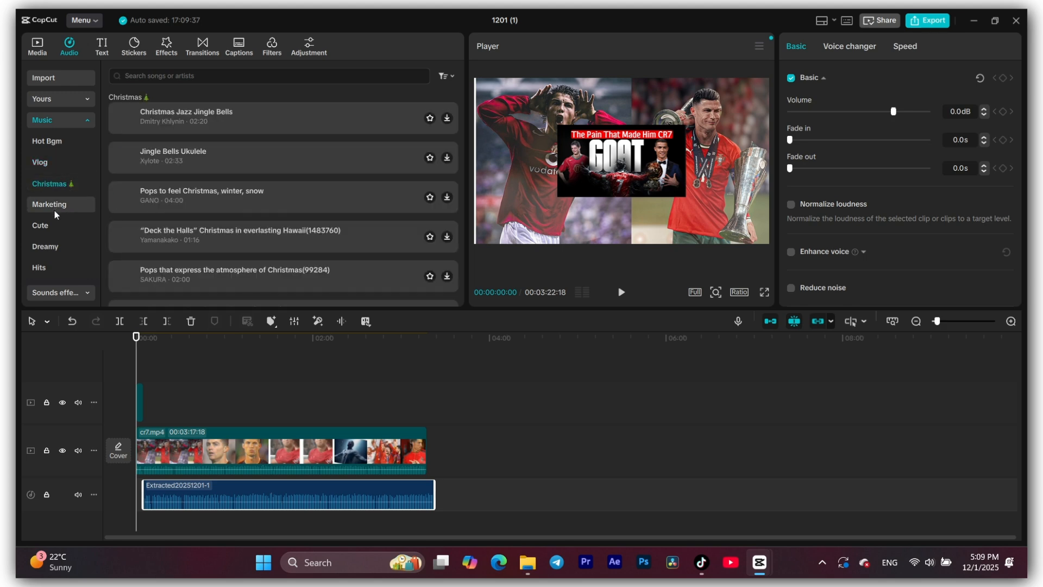
{"action": "left_click", "coordinate": [55, 211]}
{"action": "left_click", "coordinate": [44, 230]}
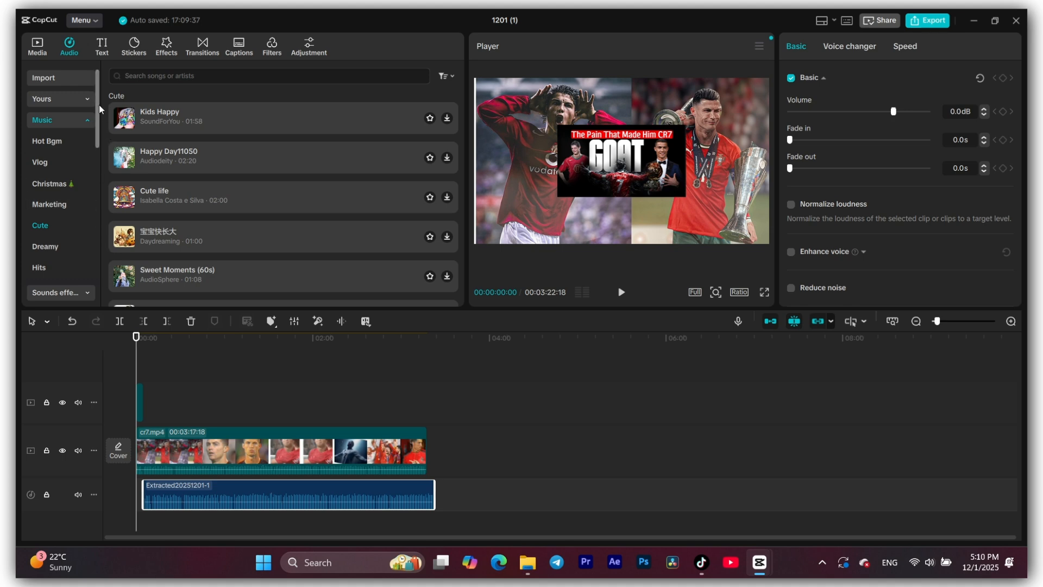
{"action": "left_click", "coordinate": [69, 77]}
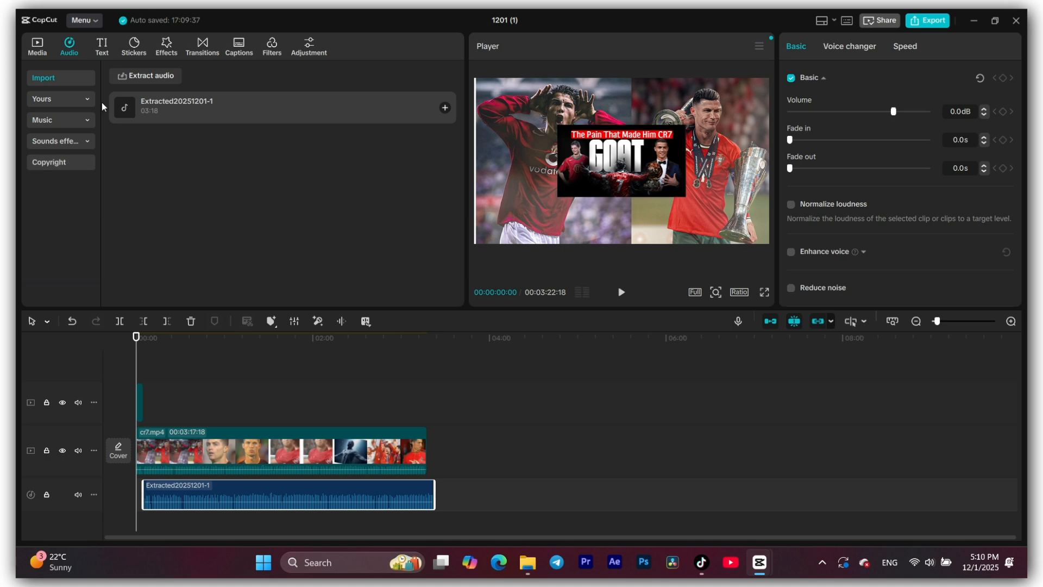
- Place the pink Trending text effect with a cyan glow on a track above the image and set its text to "tame"
{"action": "left_click", "coordinate": [103, 45]}
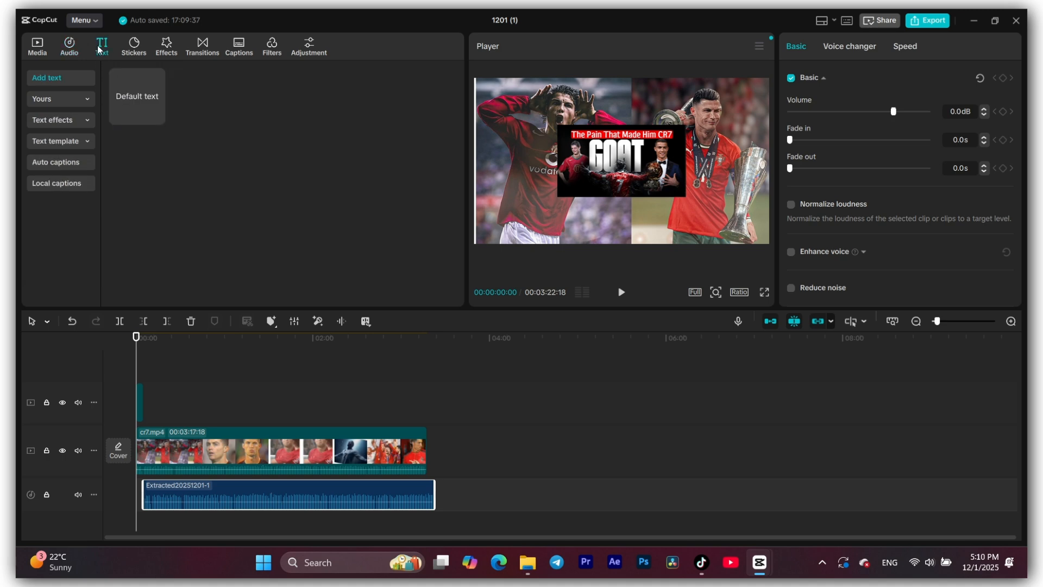
{"action": "mouse_move", "coordinate": [156, 117]}
{"action": "left_click", "coordinate": [59, 101]}
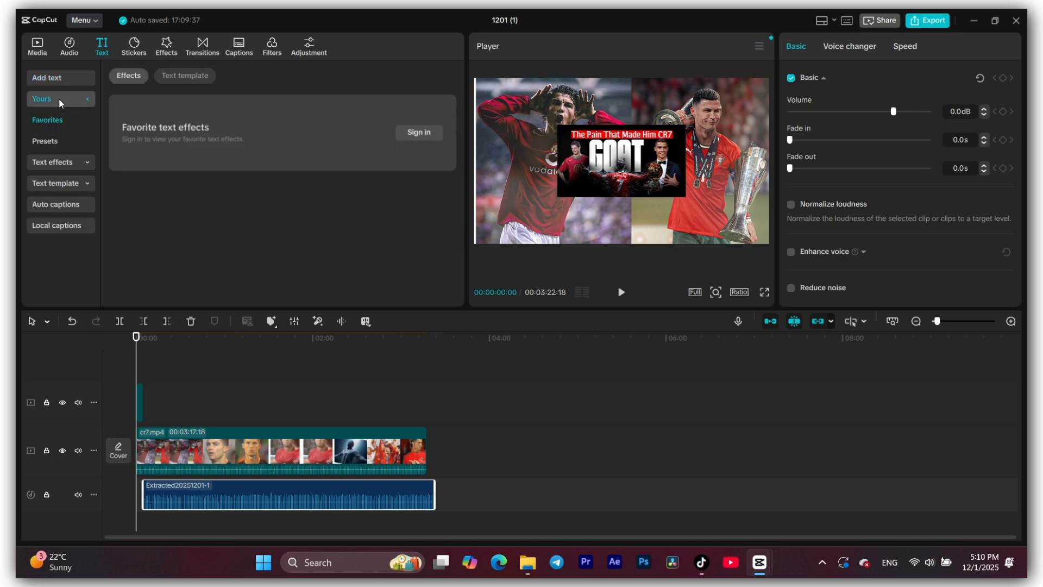
{"action": "left_click", "coordinate": [83, 162]}
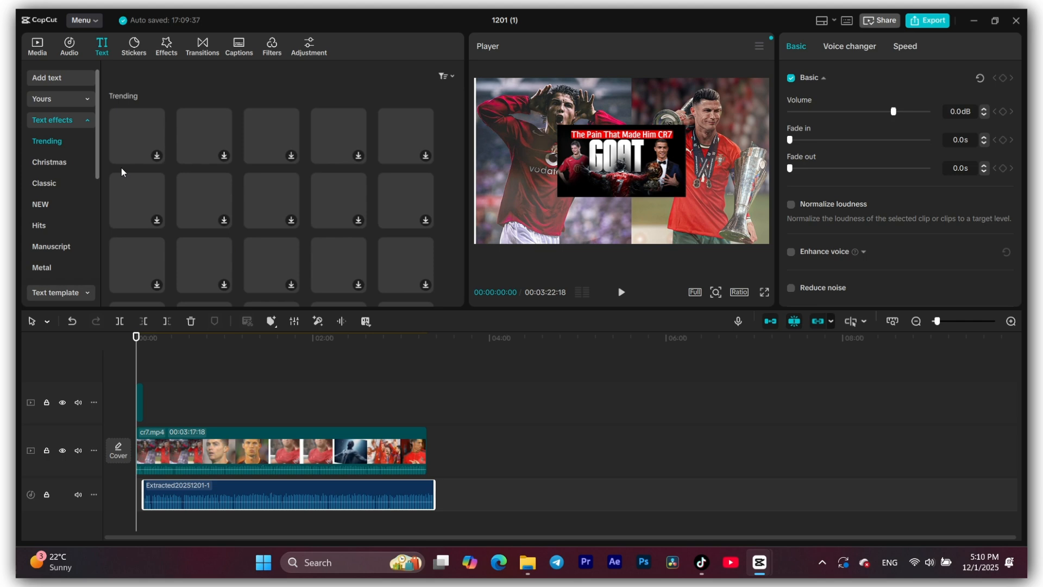
{"action": "left_click_drag", "start_coordinate": [285, 146], "coordinate": [171, 390]}
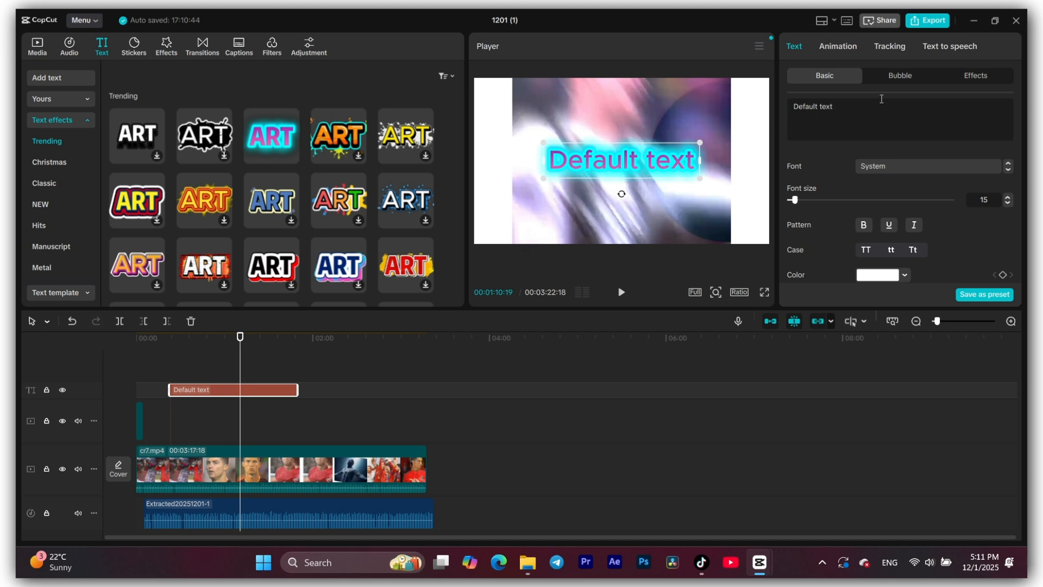
{"action": "left_click_drag", "start_coordinate": [858, 103], "coordinate": [773, 107]}
{"action": "type", "text": "tame"}
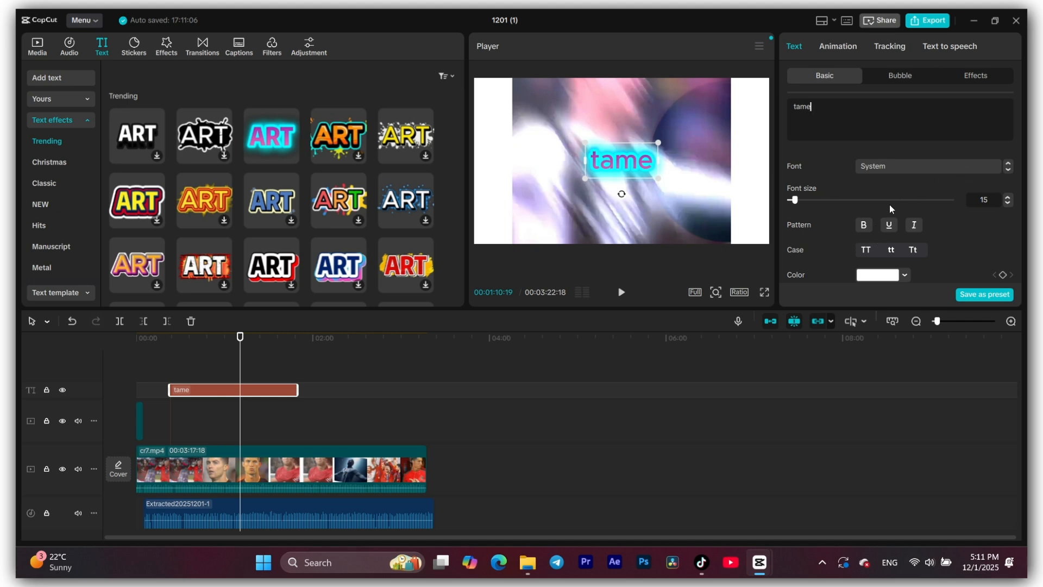
- Add a plain default text clip at 00:01:10:19, extend its end to just past 02:00 and move the playhead to 00:01:38:06
{"action": "left_click", "coordinate": [61, 166]}
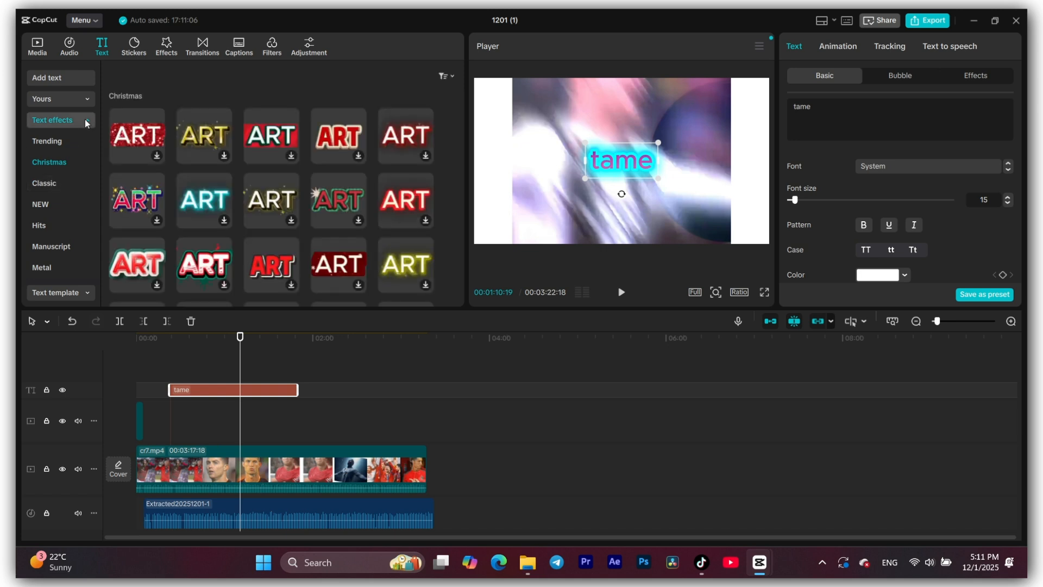
{"action": "left_click", "coordinate": [67, 77]}
{"action": "left_click", "coordinate": [156, 117]}
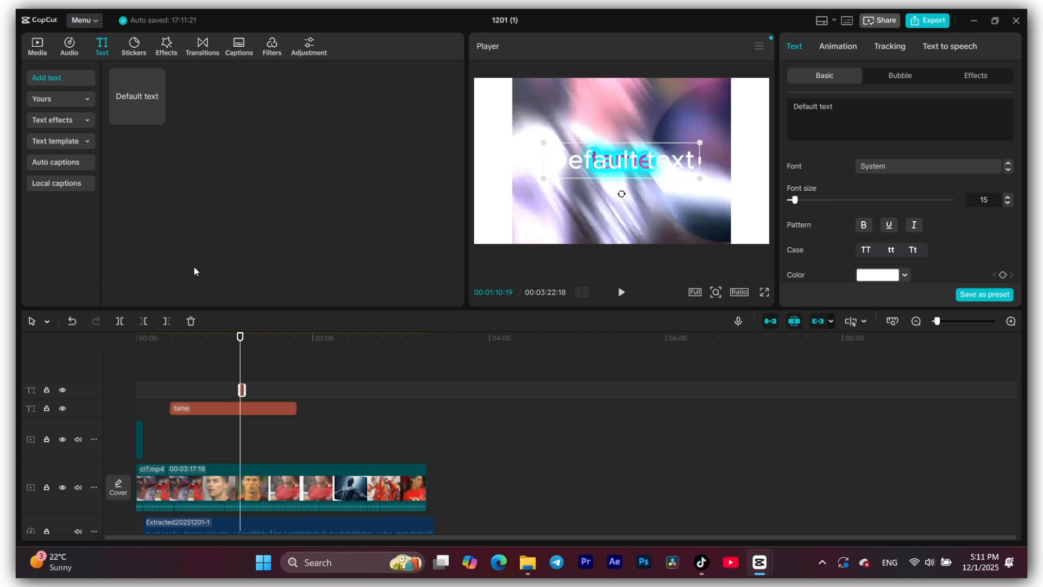
{"action": "left_click_drag", "start_coordinate": [209, 336], "coordinate": [248, 389]}
{"action": "left_click", "coordinate": [281, 342]}
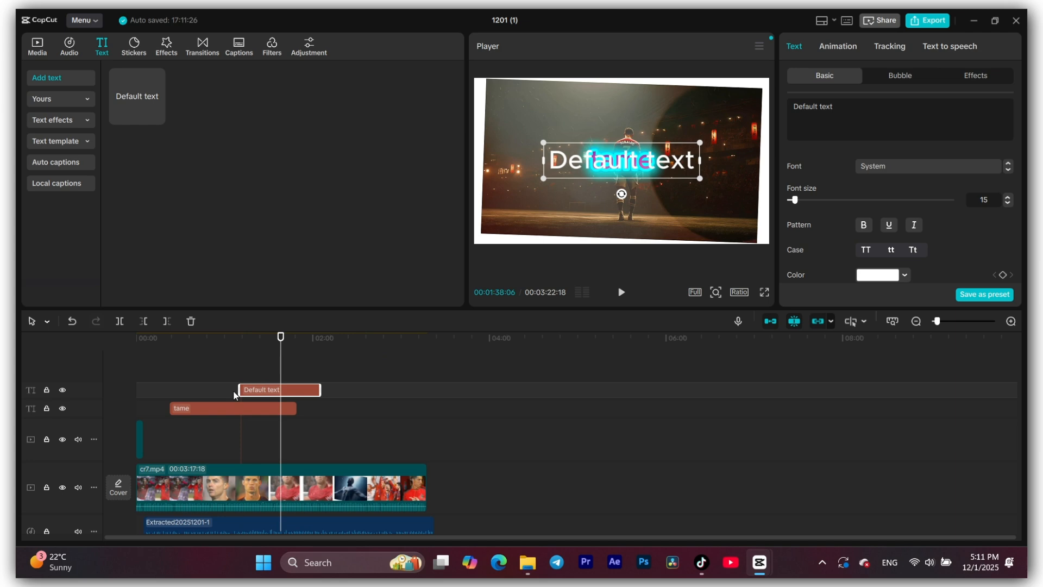
- Delete the glowing "tame" text clip and change the text of the plain default clip to "tame"
{"action": "left_click", "coordinate": [214, 411]}
{"action": "key", "text": "Delete"}
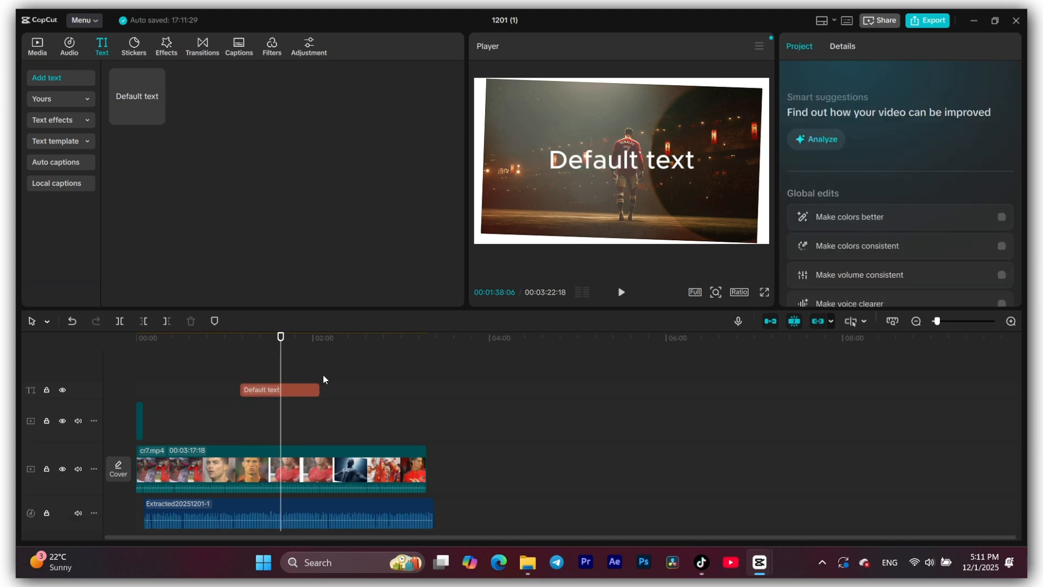
{"action": "left_click", "coordinate": [290, 389]}
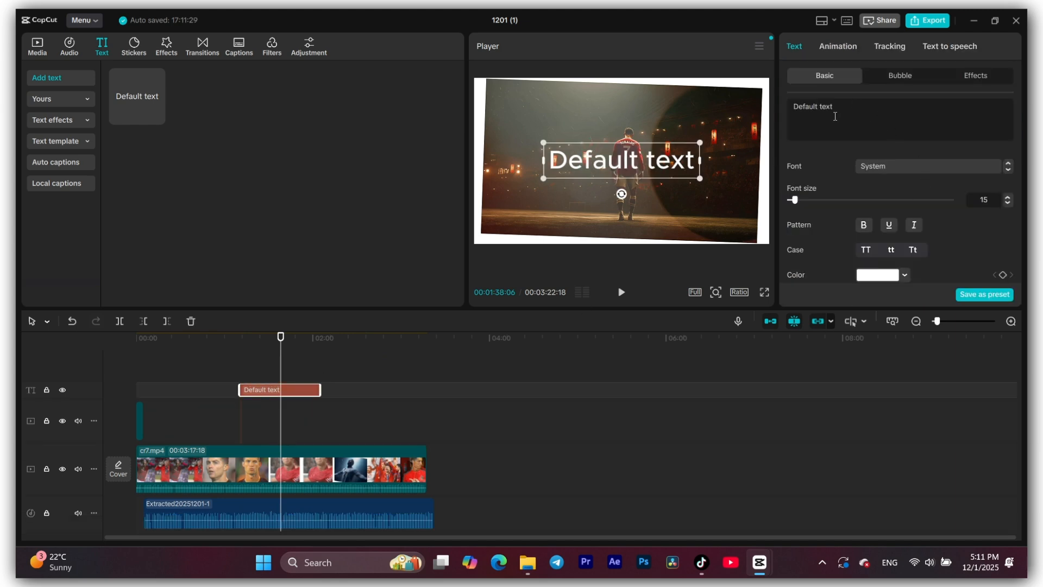
{"action": "key", "text": "ctrl+a"}
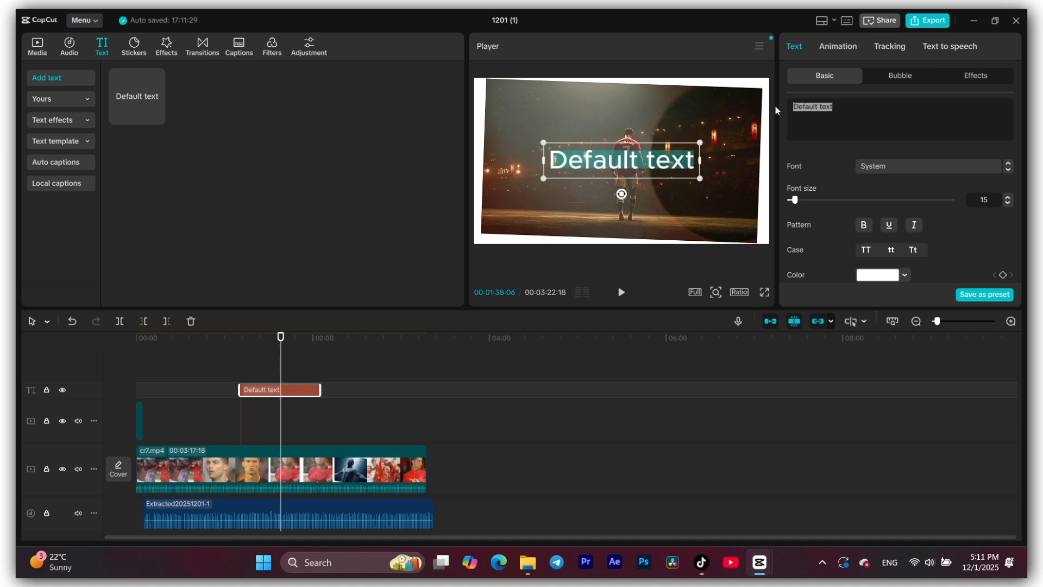
{"action": "type", "text": "tame"}
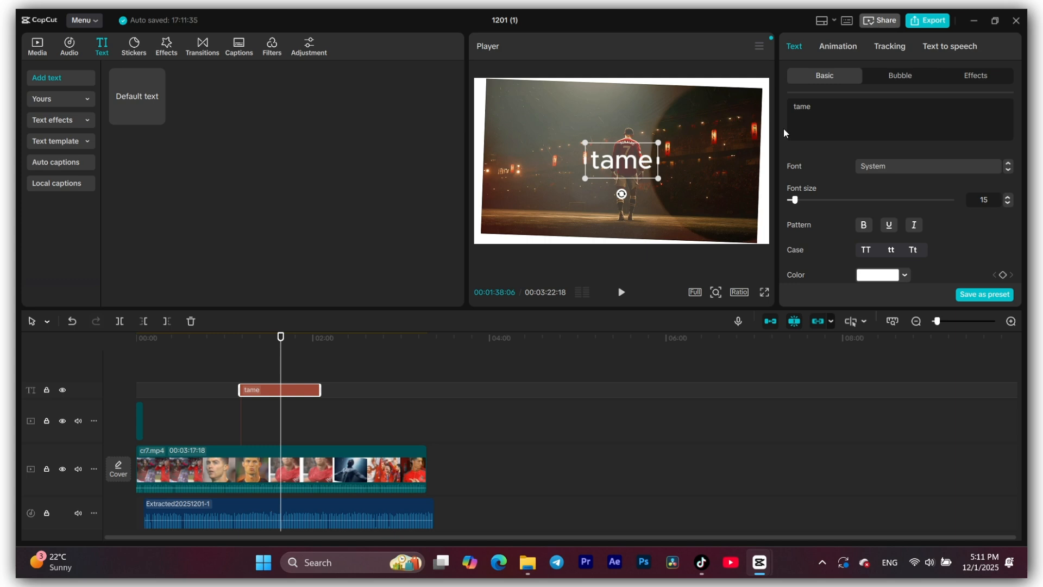
- Set the font of the "tame" text to MPLUS2-Blk from the commercial fonts
{"action": "left_click", "coordinate": [894, 170]}
{"action": "scroll", "coordinate": [910, 310], "scroll_direction": "down", "scroll_amount": 5}
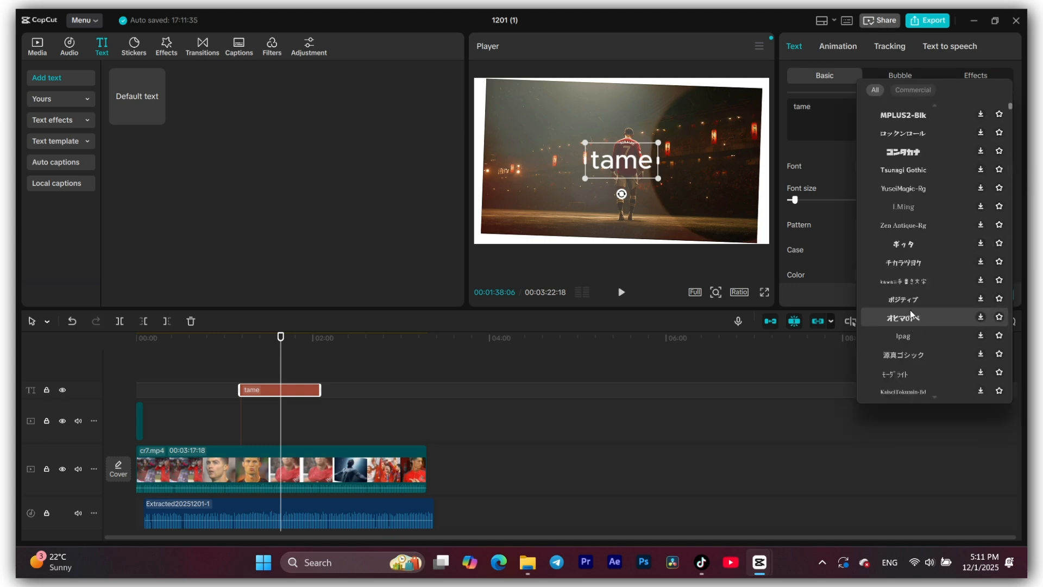
{"action": "scroll", "coordinate": [908, 308], "scroll_direction": "up", "scroll_amount": 5}
{"action": "left_click", "coordinate": [920, 96]}
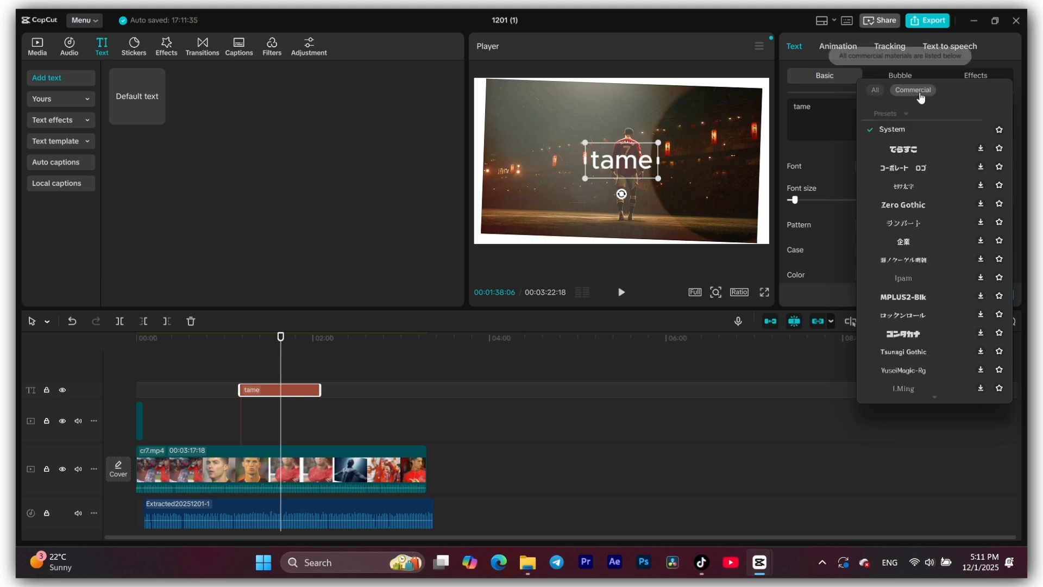
{"action": "left_click", "coordinate": [896, 299]}
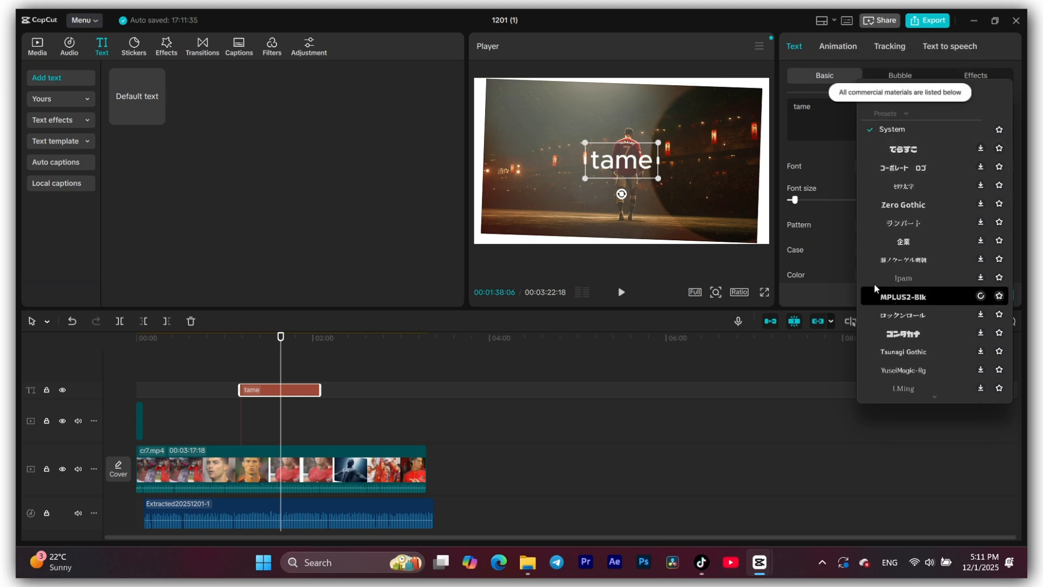
{"action": "left_click", "coordinate": [823, 156]}
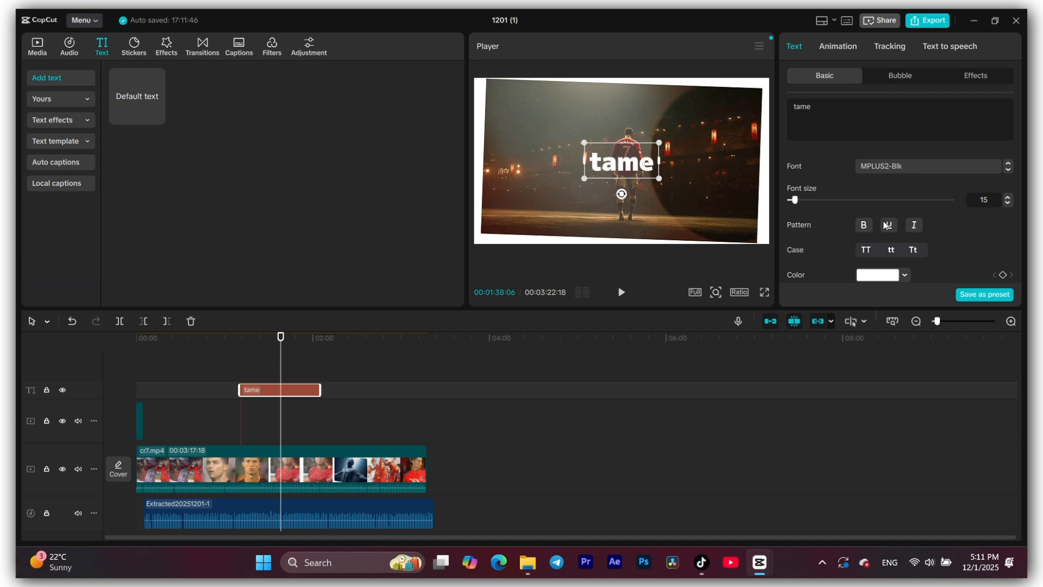
- Review the text clip's basic settings, including color, spacing, alignment, preset styles and transform options
{"action": "scroll", "coordinate": [849, 253], "scroll_direction": "down", "scroll_amount": 5}
{"action": "scroll", "coordinate": [849, 252], "scroll_direction": "down", "scroll_amount": 3}
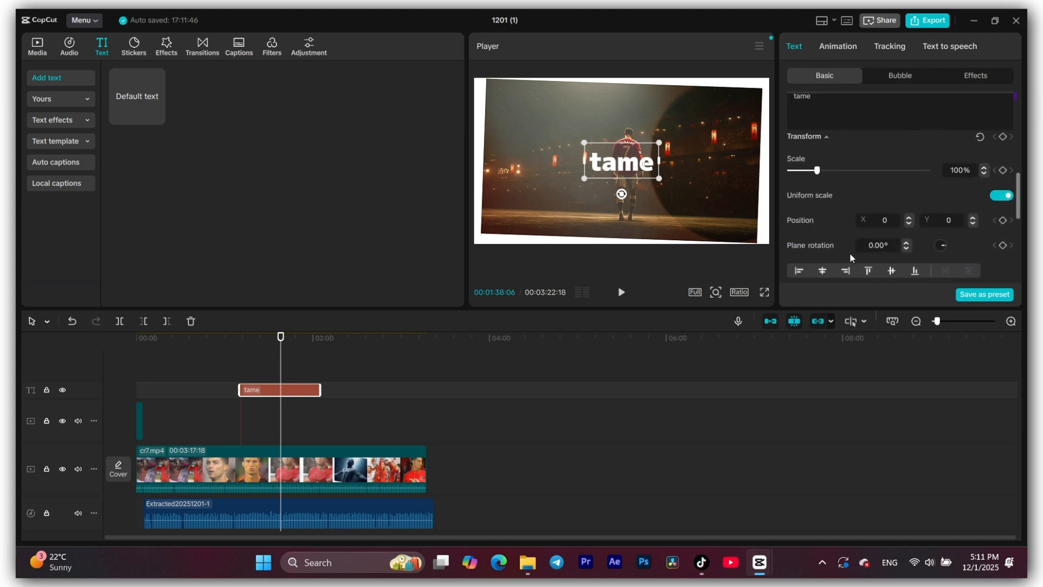
{"action": "scroll", "coordinate": [863, 220], "scroll_direction": "up", "scroll_amount": 5}
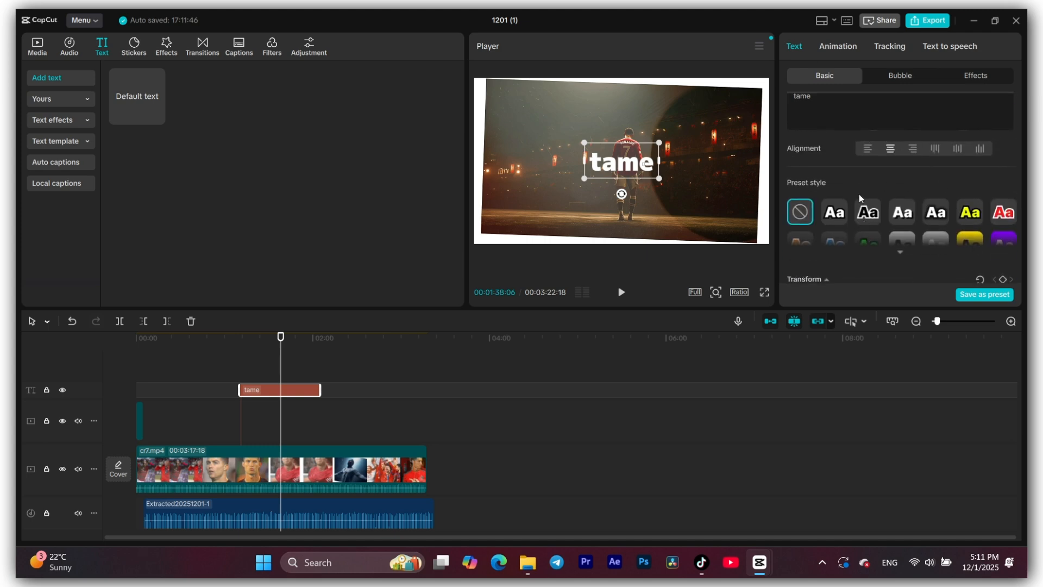
{"action": "scroll", "coordinate": [856, 194], "scroll_direction": "down", "scroll_amount": 2}
{"action": "scroll", "coordinate": [859, 185], "scroll_direction": "up", "scroll_amount": 3}
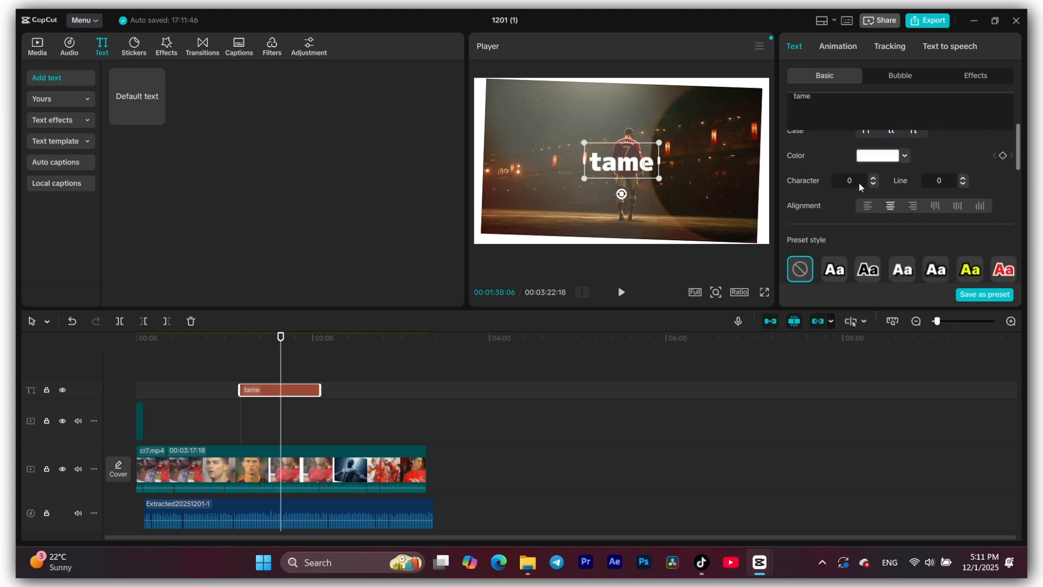
{"action": "scroll", "coordinate": [859, 184], "scroll_direction": "up", "scroll_amount": 1}
- Browse the trending stickers in the sticker library
{"action": "left_click", "coordinate": [139, 46]}
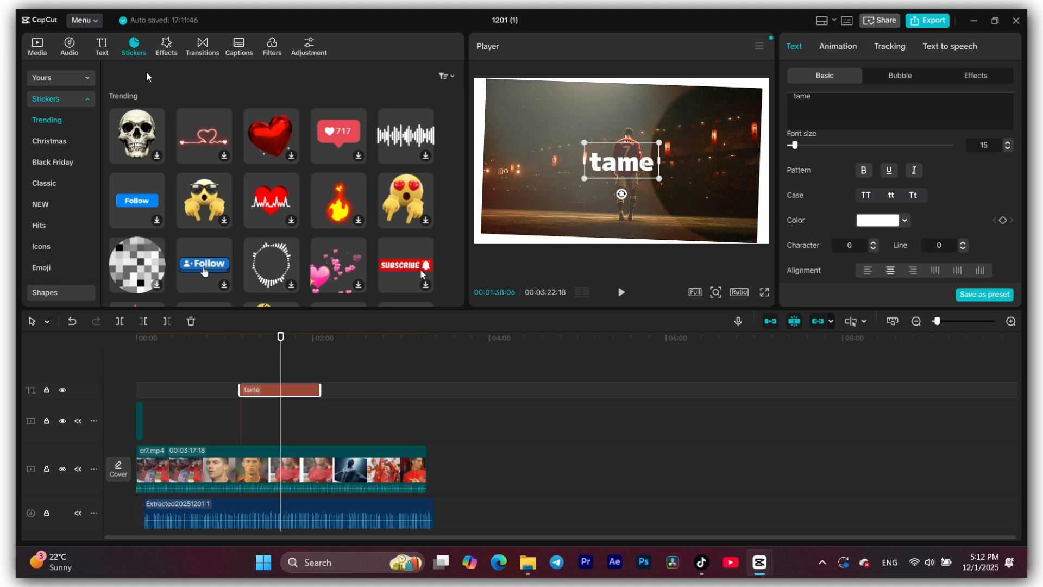
{"action": "left_click", "coordinate": [27, 42]}
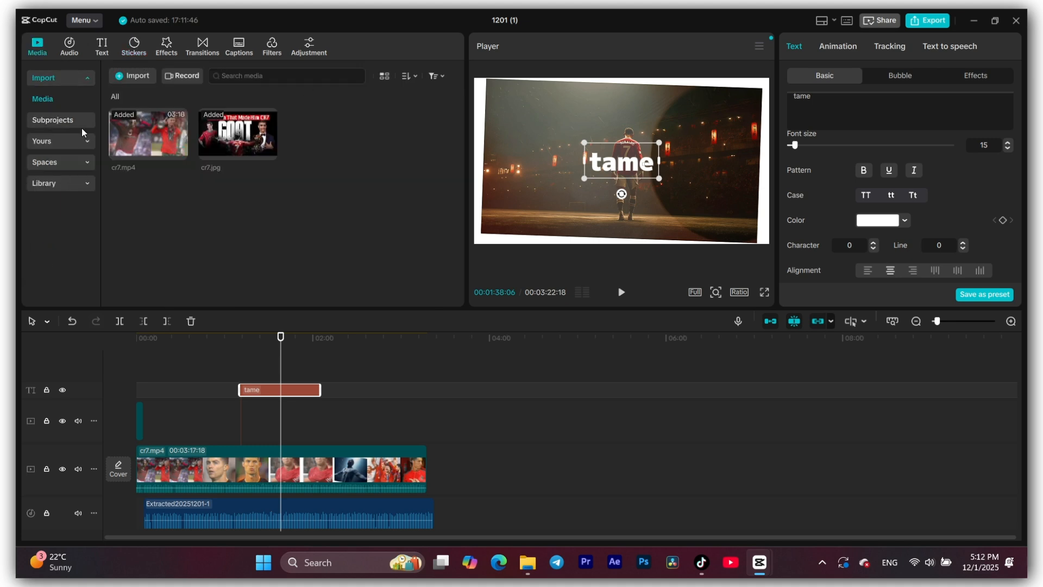
{"action": "left_click", "coordinate": [133, 49]}
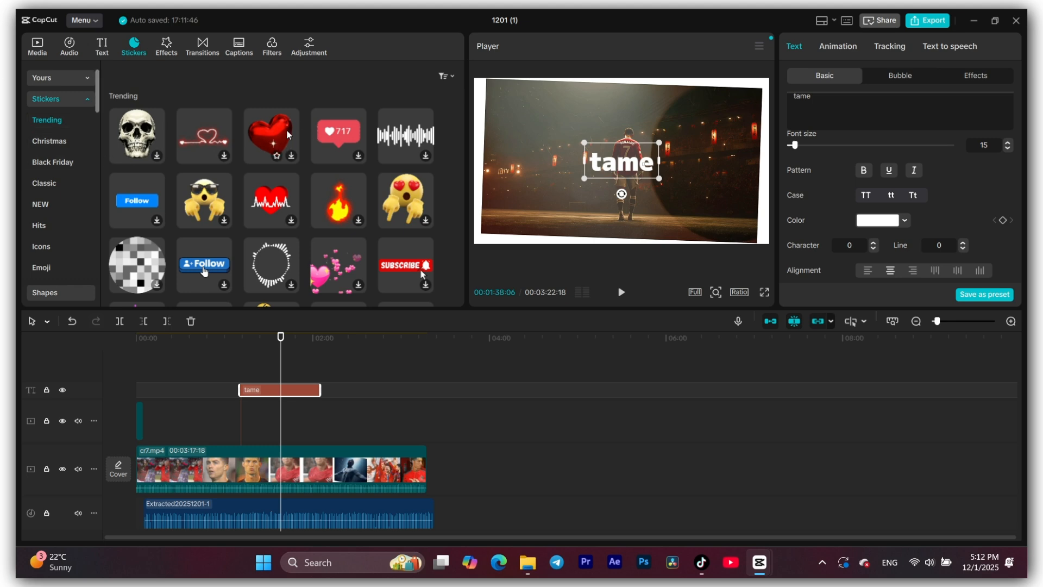
{"action": "scroll", "coordinate": [222, 192], "scroll_direction": "down", "scroll_amount": 3}
{"action": "scroll", "coordinate": [215, 158], "scroll_direction": "up", "scroll_amount": 3}
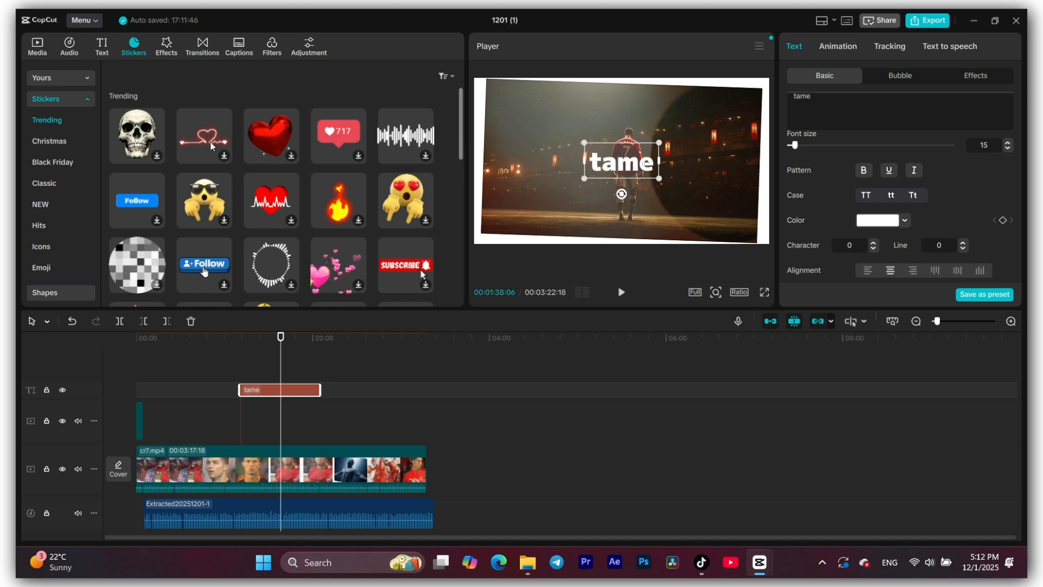
- Add the Floating Widgets video effect at about 02:27, extend its end to about 02:50 and preview it
{"action": "left_click", "coordinate": [158, 50]}
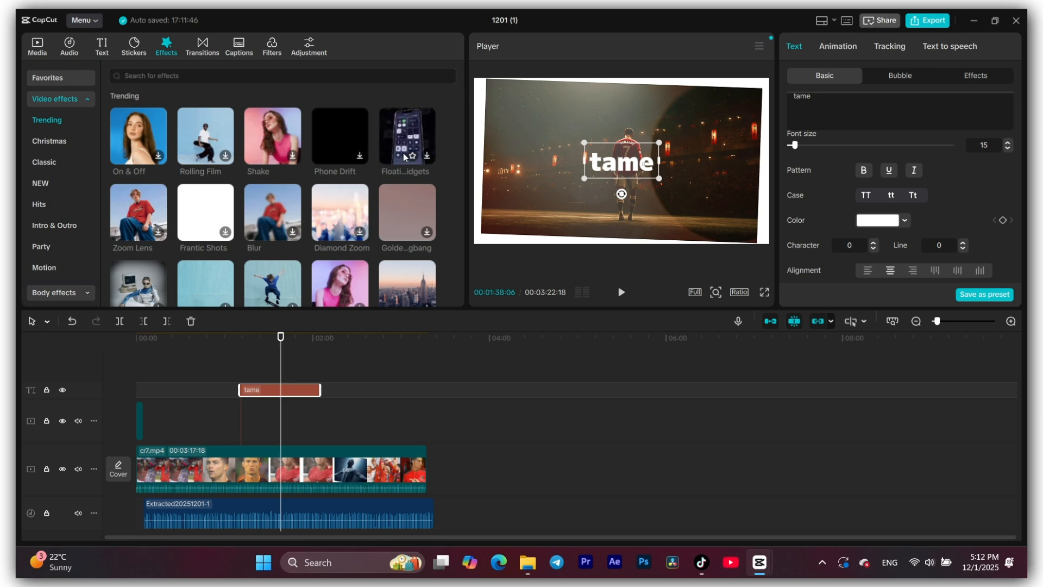
{"action": "left_click_drag", "start_coordinate": [405, 157], "coordinate": [355, 392]}
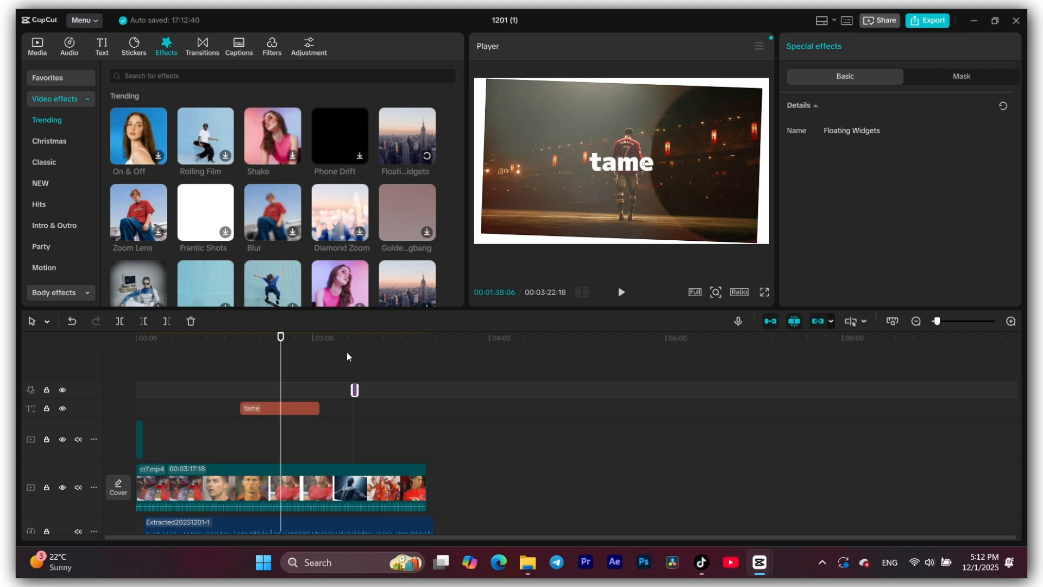
{"action": "left_click", "coordinate": [353, 336]}
{"action": "left_click_drag", "start_coordinate": [359, 390], "coordinate": [389, 389]}
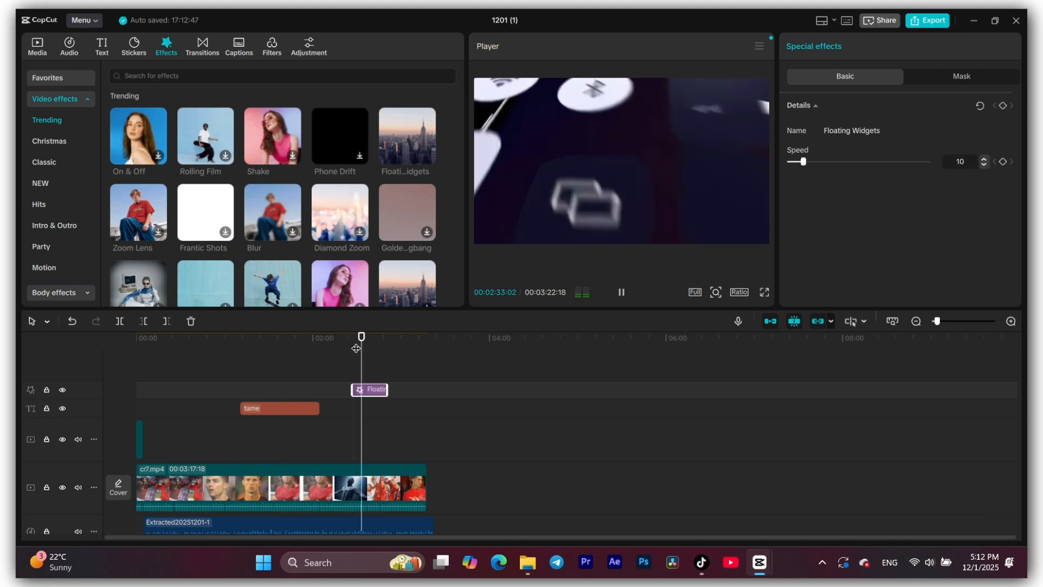
{"action": "key", "text": "space"}
- Delete the extracted audio clip from the timeline and mute the main video track
{"action": "left_click", "coordinate": [347, 523]}
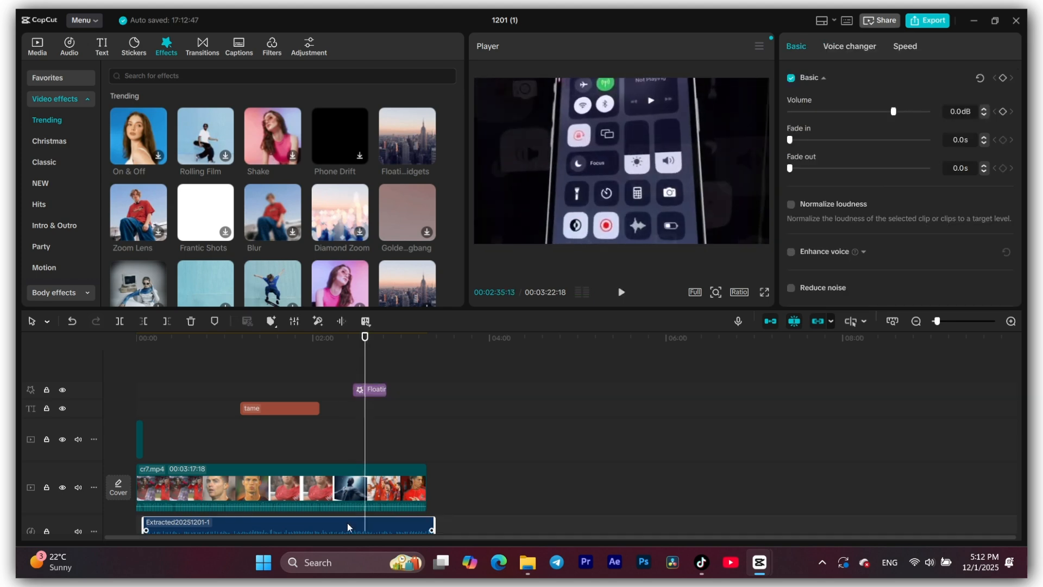
{"action": "key", "text": "Delete"}
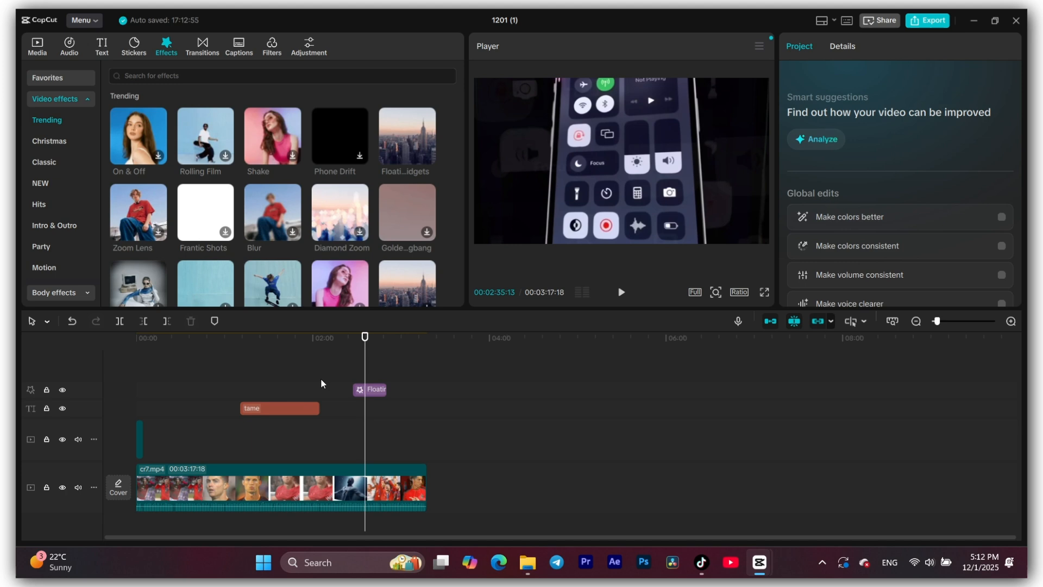
{"action": "left_click", "coordinate": [78, 488]}
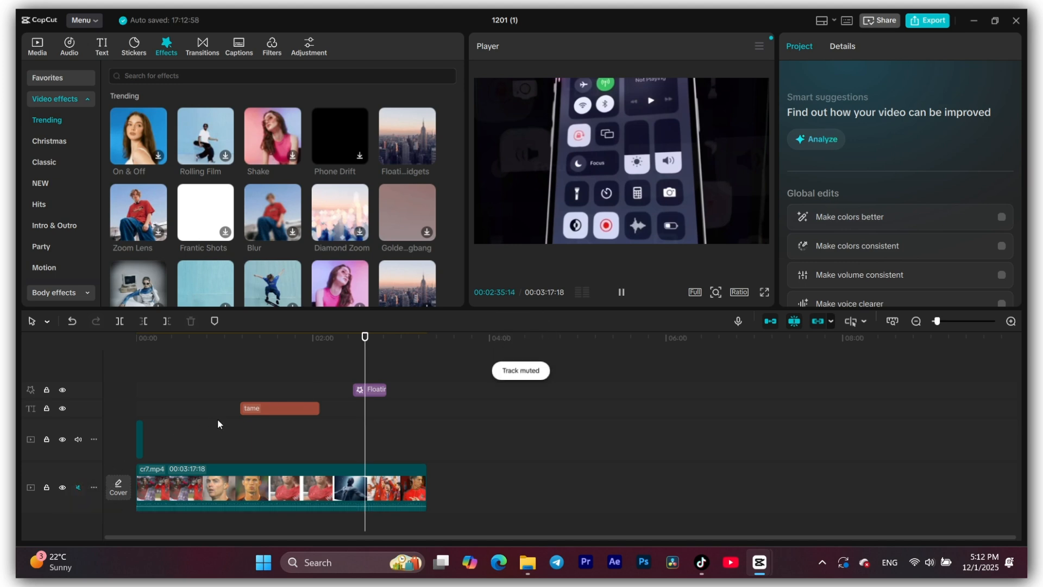
- Play back the Floating Widgets effect and delete its clip from the timeline
{"action": "key", "text": "space"}
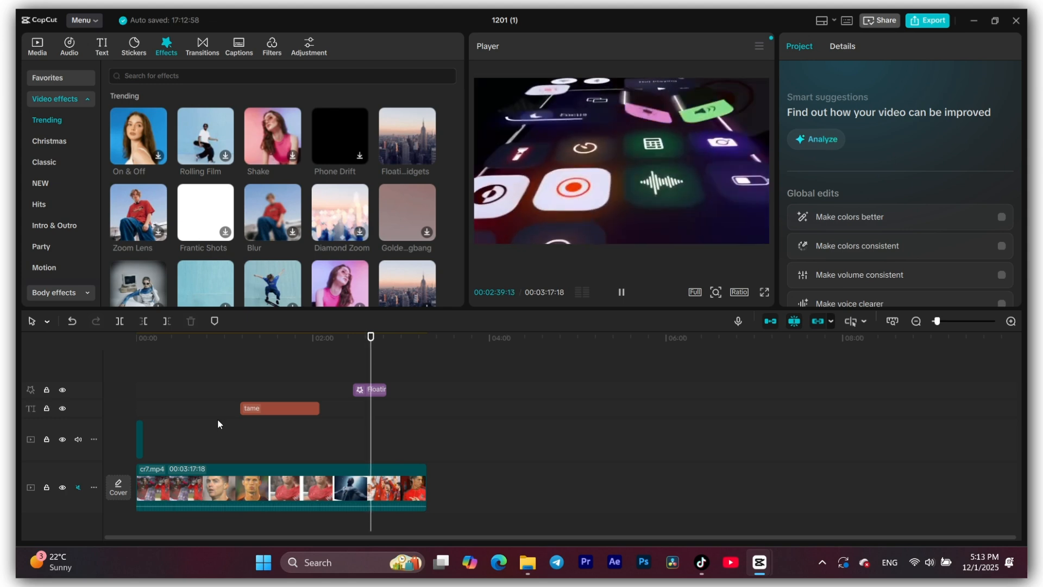
{"action": "key", "text": "space"}
{"action": "left_click", "coordinate": [374, 388]}
{"action": "key", "text": "Delete"}
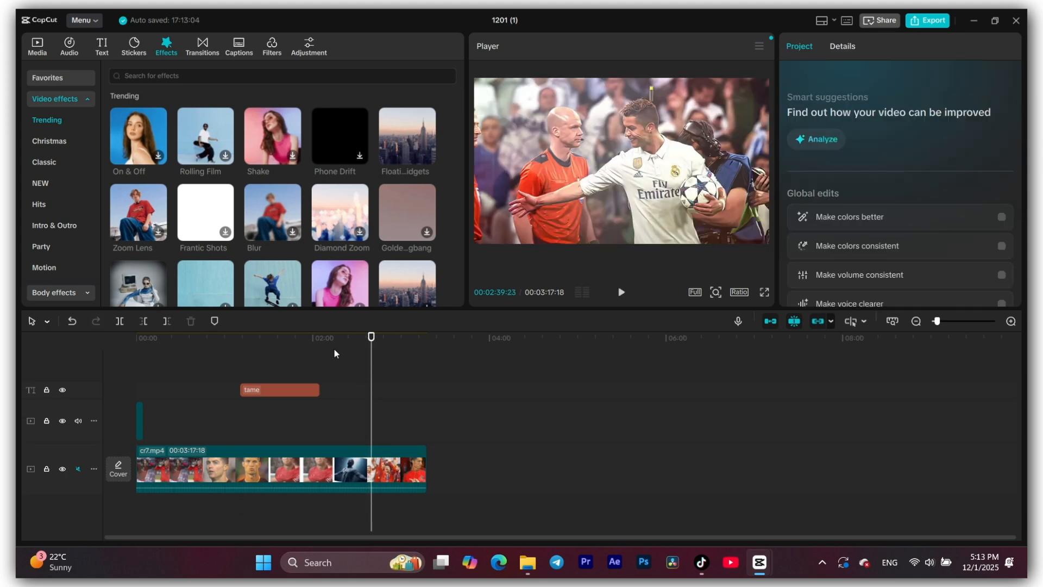
- Look through the trending transitions, the auto caption options and the featured filters
{"action": "left_click", "coordinate": [210, 41]}
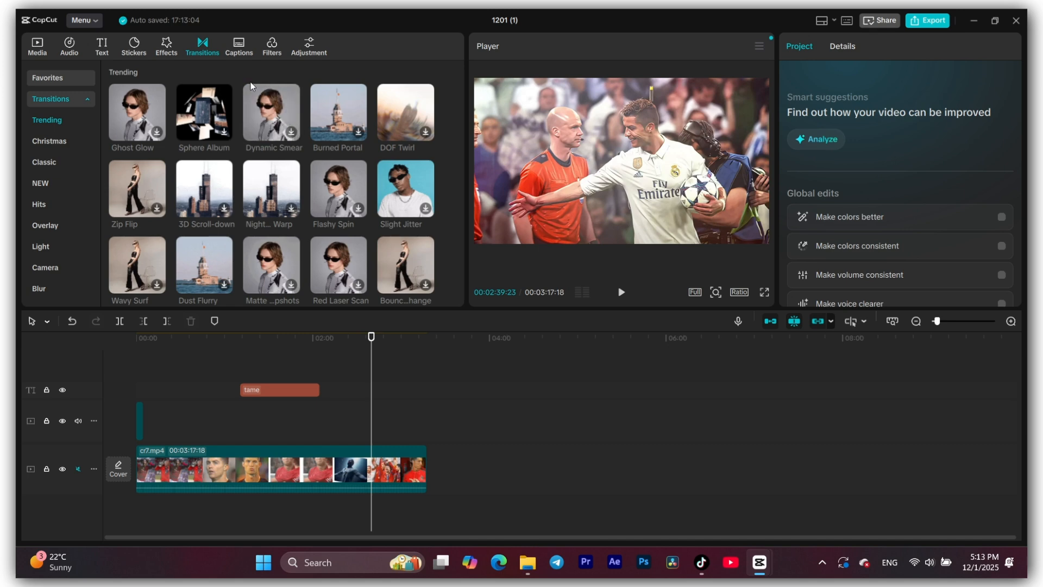
{"action": "left_click", "coordinate": [239, 49]}
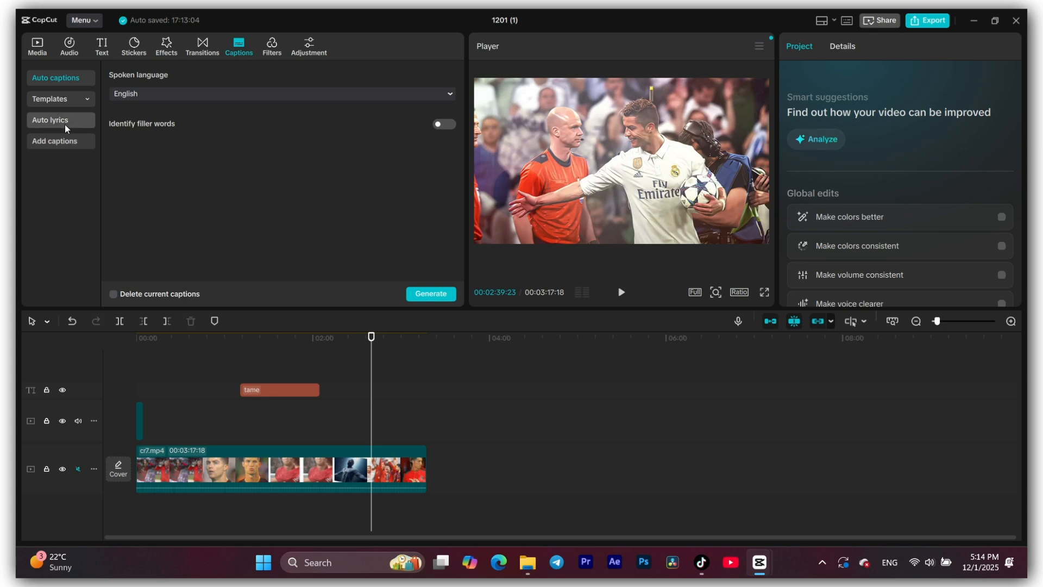
{"action": "left_click", "coordinate": [268, 54]}
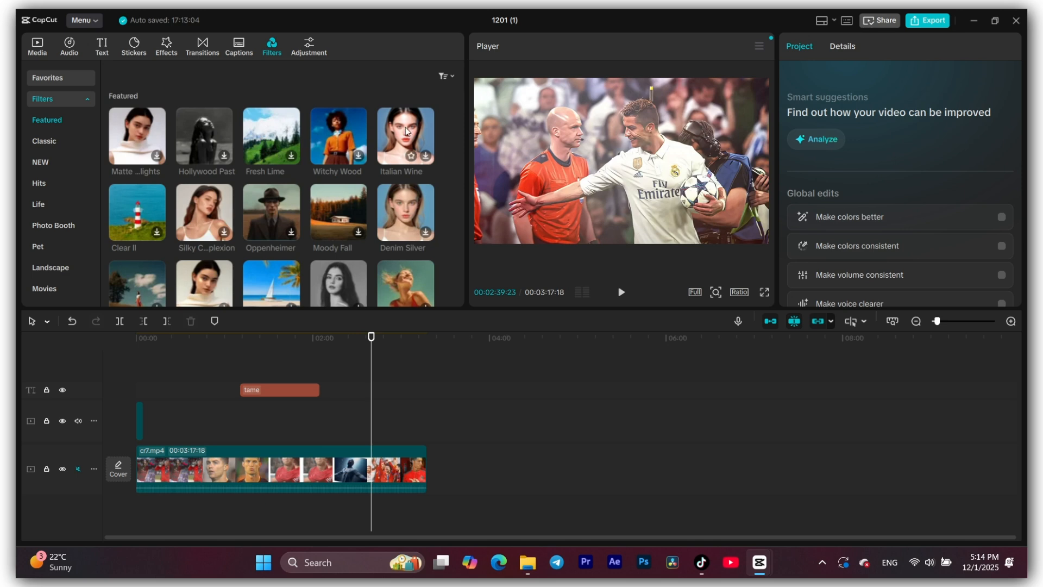
{"action": "scroll", "coordinate": [301, 175], "scroll_direction": "down", "scroll_amount": 3}
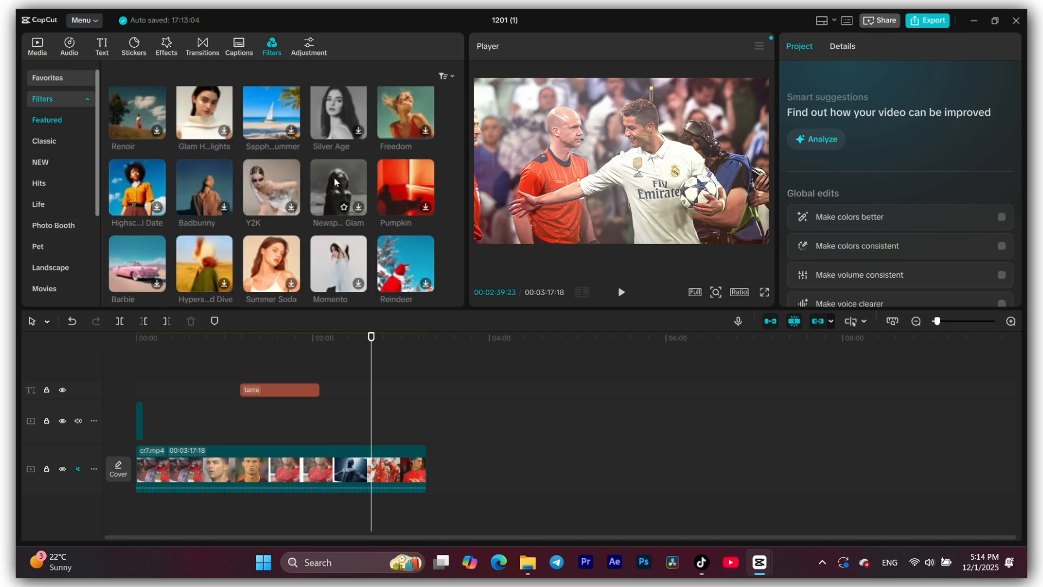
{"action": "scroll", "coordinate": [335, 182], "scroll_direction": "up", "scroll_amount": 3}
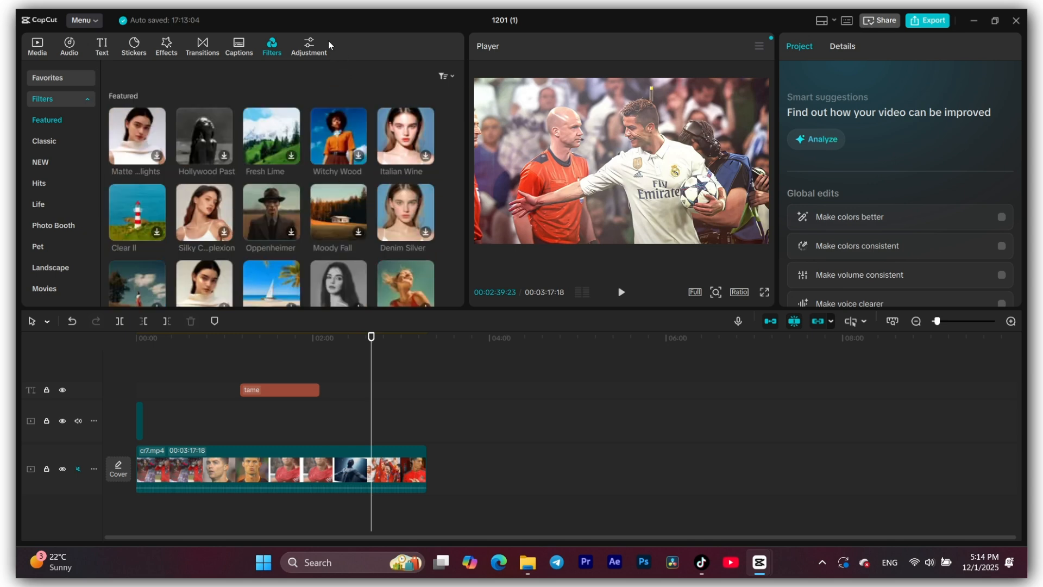
- Add a custom adjustment clip, lengthen it to about 53 seconds and move its start to about 00:48
{"action": "left_click", "coordinate": [309, 45]}
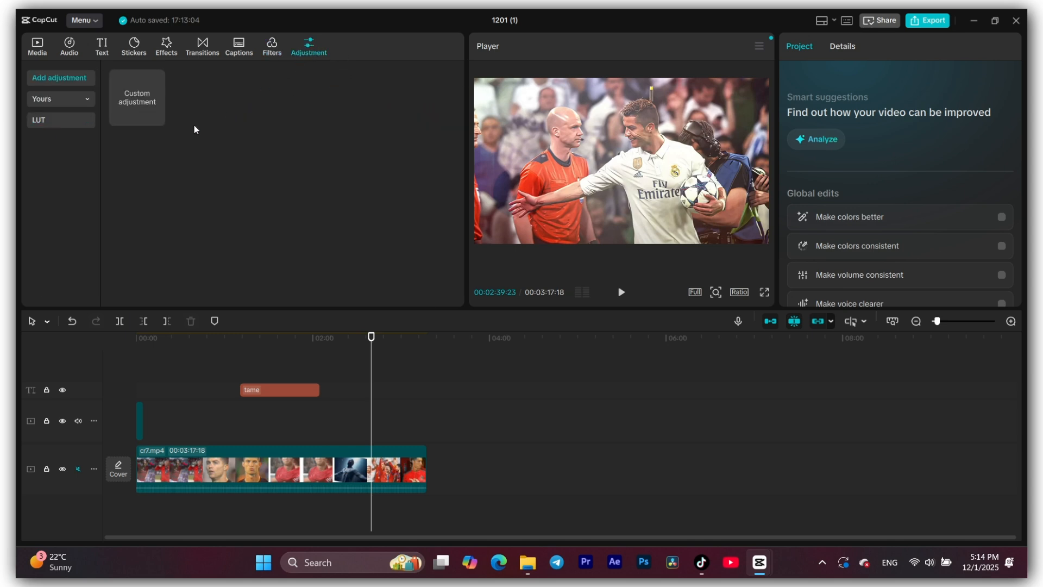
{"action": "left_click", "coordinate": [156, 118]}
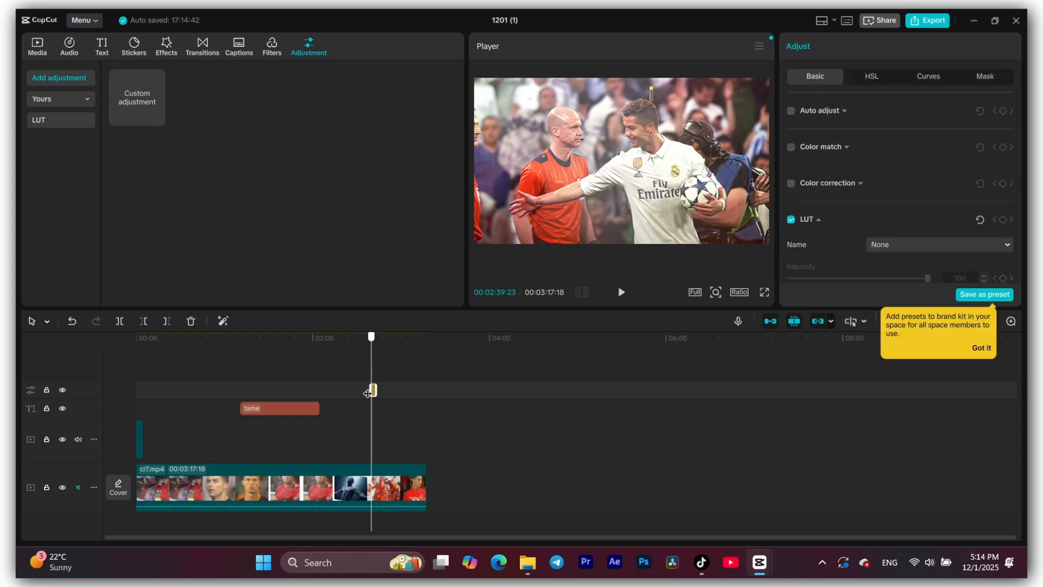
{"action": "left_click_drag", "start_coordinate": [370, 389], "coordinate": [342, 393]}
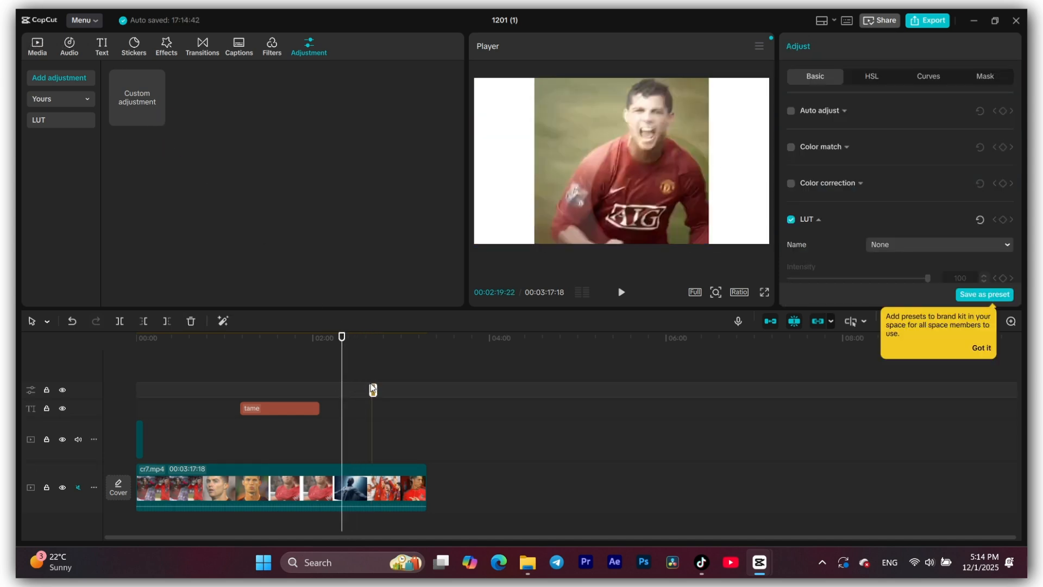
{"action": "left_click", "coordinate": [356, 390]}
{"action": "left_click", "coordinate": [371, 390]}
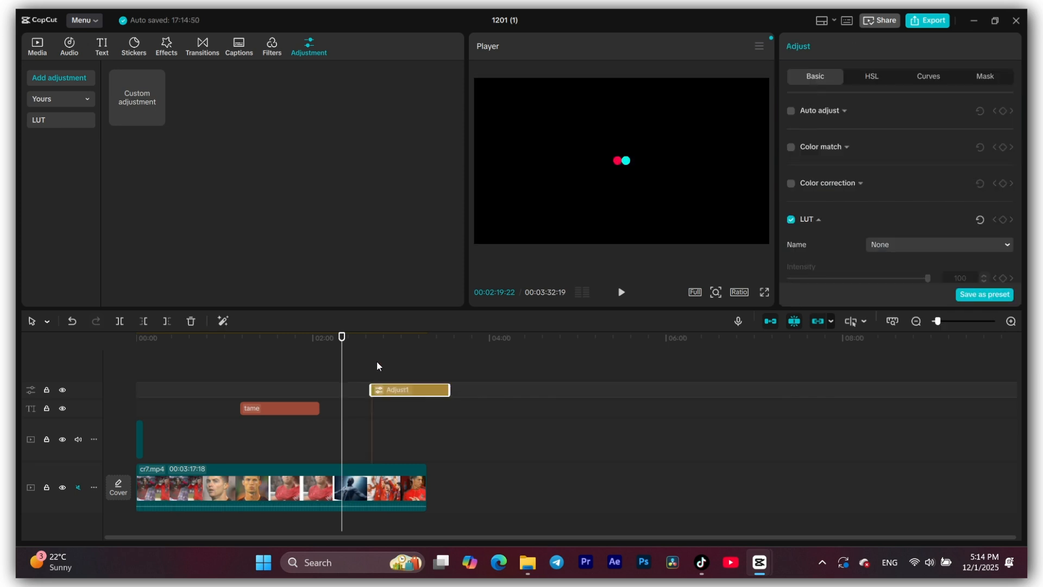
{"action": "left_click_drag", "start_coordinate": [408, 389], "coordinate": [221, 411]}
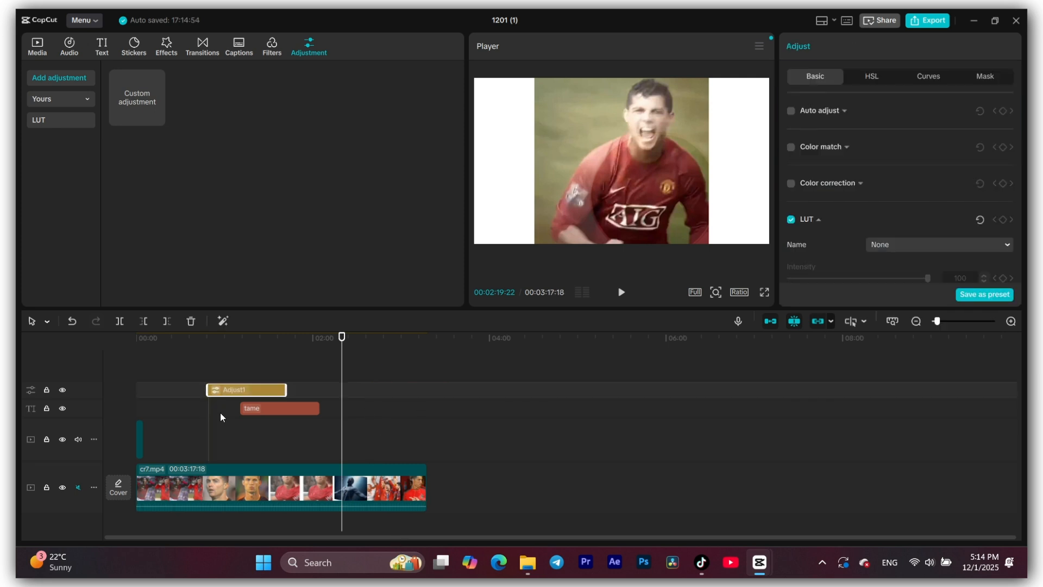
- Check the frames at 00:00:05:00 and 00:00:48:23 and inspect the video, text and adjustment clips
{"action": "left_click", "coordinate": [232, 486]}
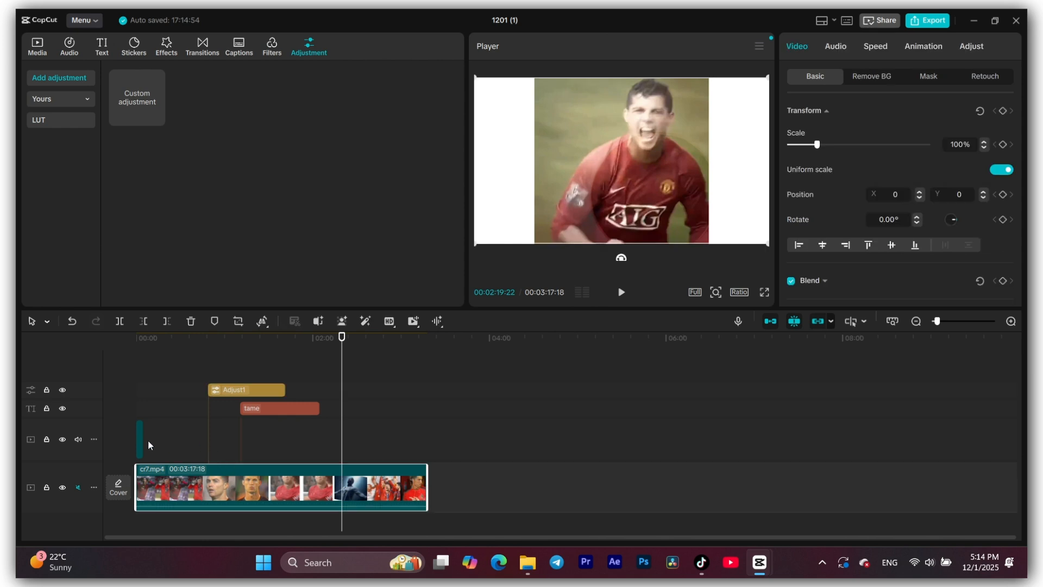
{"action": "left_click", "coordinate": [143, 343]}
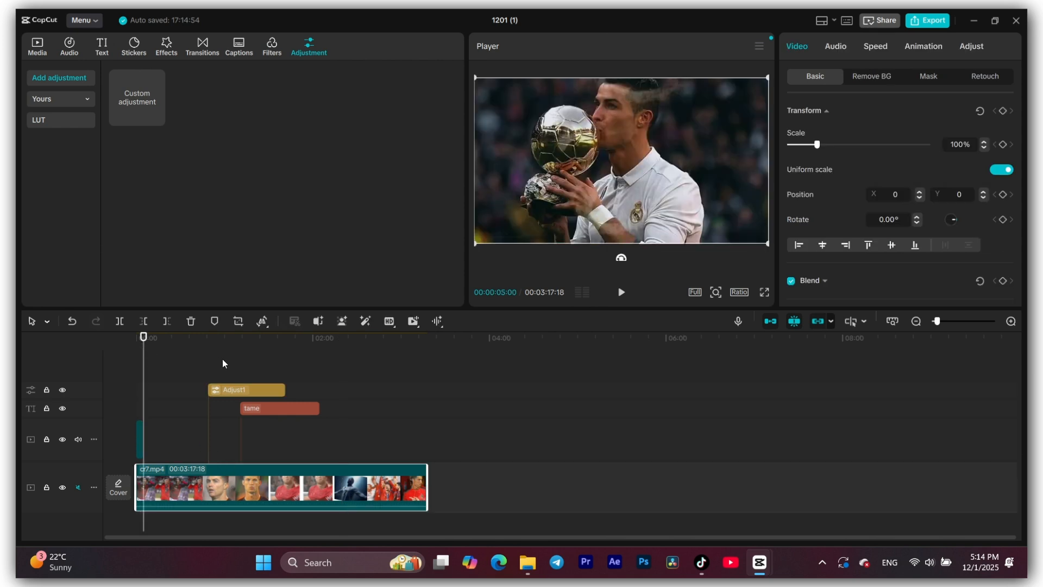
{"action": "left_click", "coordinate": [211, 421]}
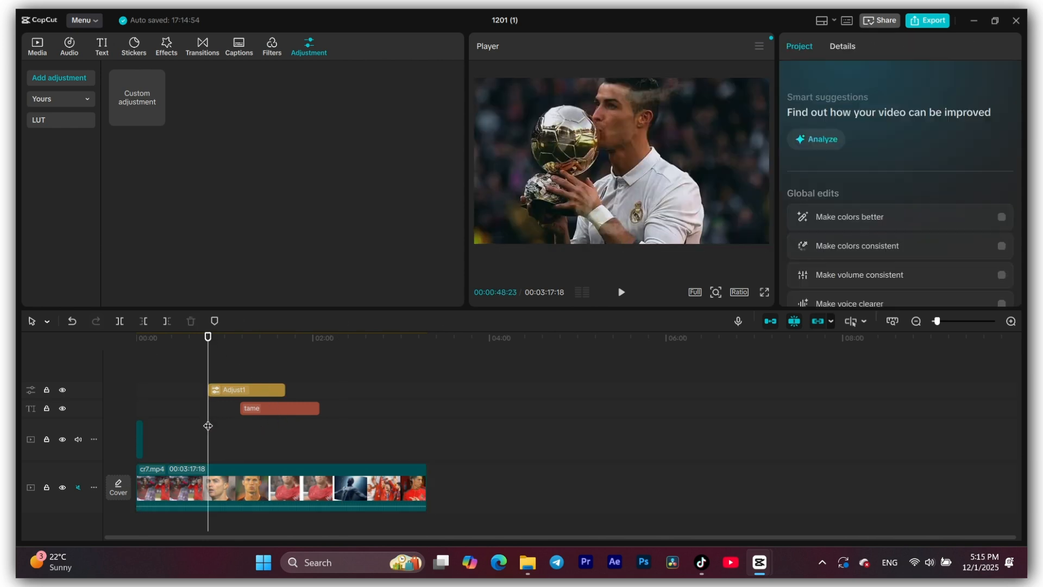
{"action": "left_click", "coordinate": [289, 408]}
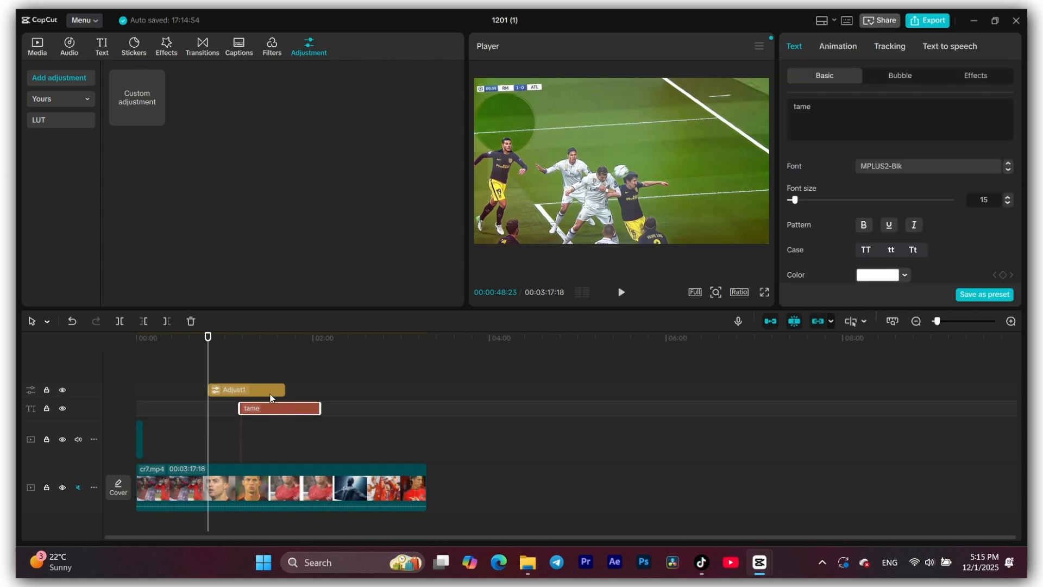
{"action": "left_click", "coordinate": [259, 391]}
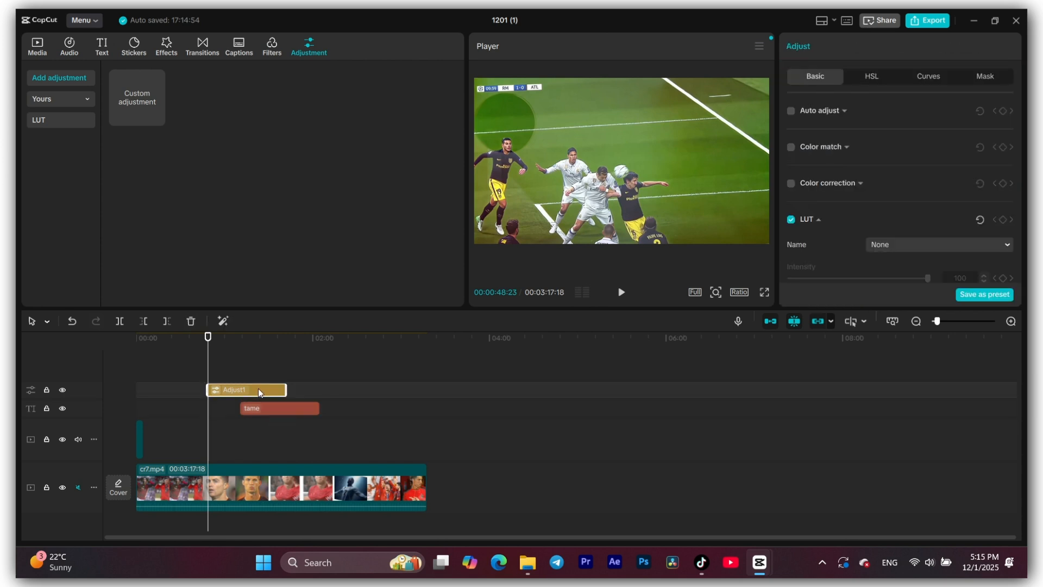
- With the playhead at 00:01:15:08, set the adjustment clip's Temp to -8 and Tint to 28
{"action": "left_click", "coordinate": [248, 338]}
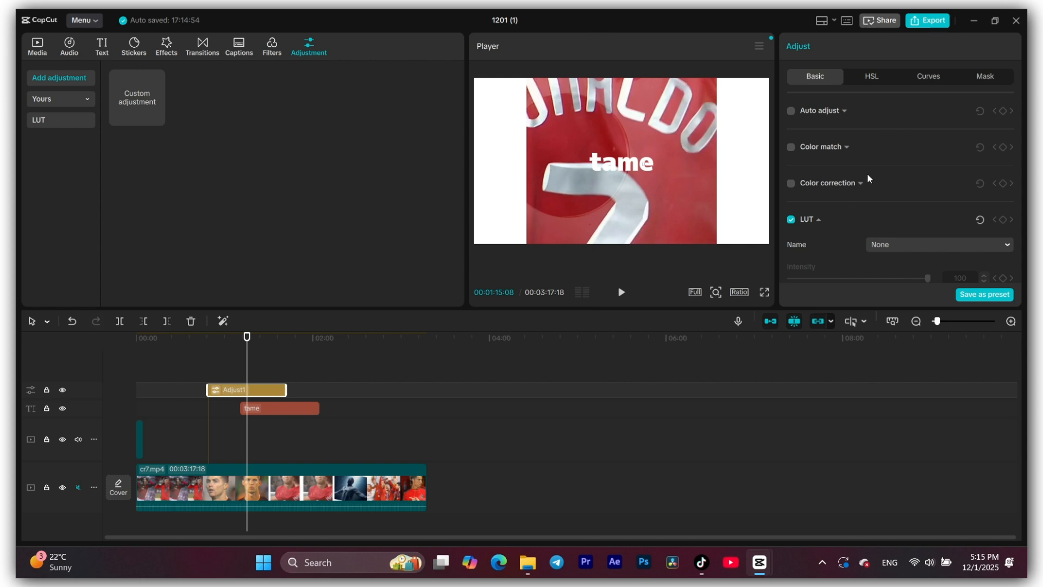
{"action": "scroll", "coordinate": [867, 186], "scroll_direction": "down", "scroll_amount": 3}
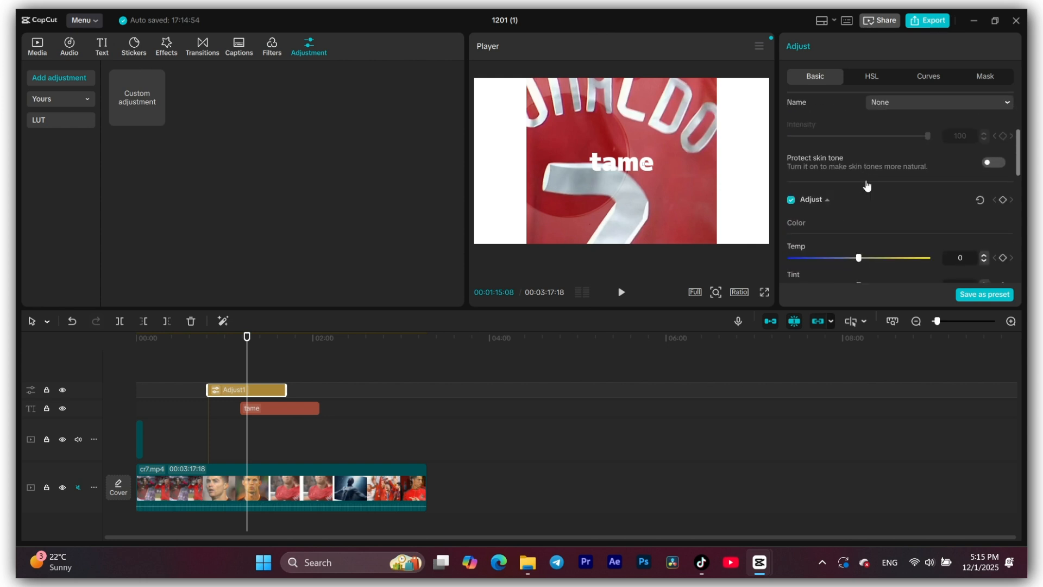
{"action": "scroll", "coordinate": [867, 185], "scroll_direction": "down", "scroll_amount": 3}
{"action": "left_click_drag", "start_coordinate": [860, 117], "coordinate": [898, 144]}
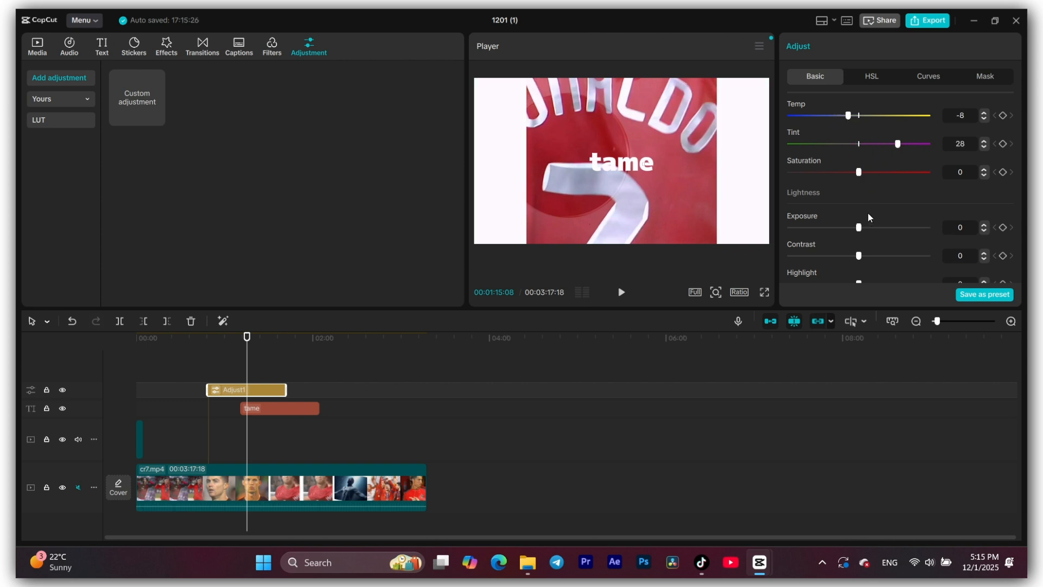
{"action": "scroll", "coordinate": [862, 196], "scroll_direction": "down", "scroll_amount": 2}
{"action": "scroll", "coordinate": [862, 197], "scroll_direction": "up", "scroll_amount": 5}
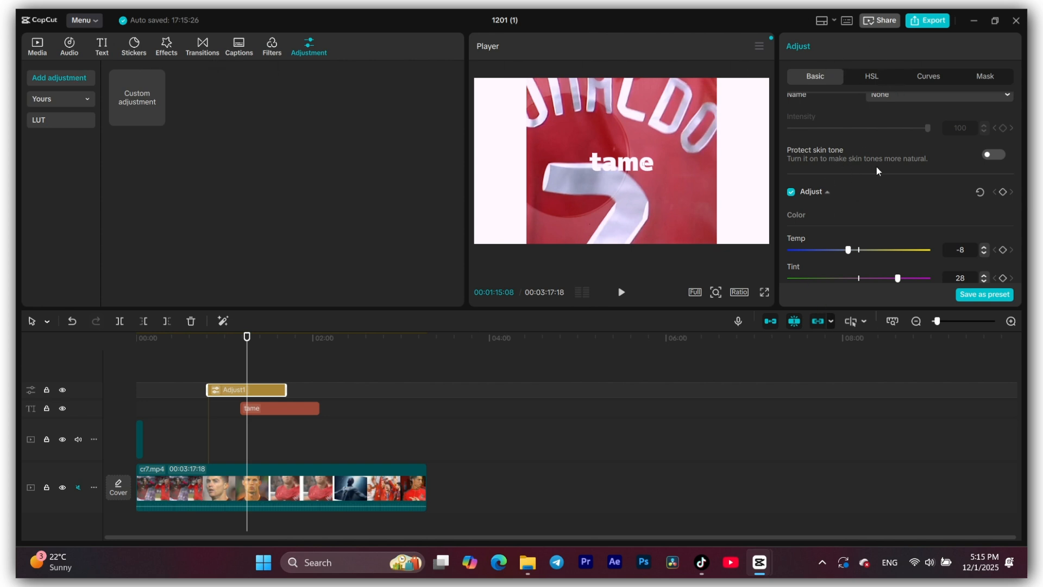
{"action": "scroll", "coordinate": [876, 168], "scroll_direction": "down", "scroll_amount": 3}
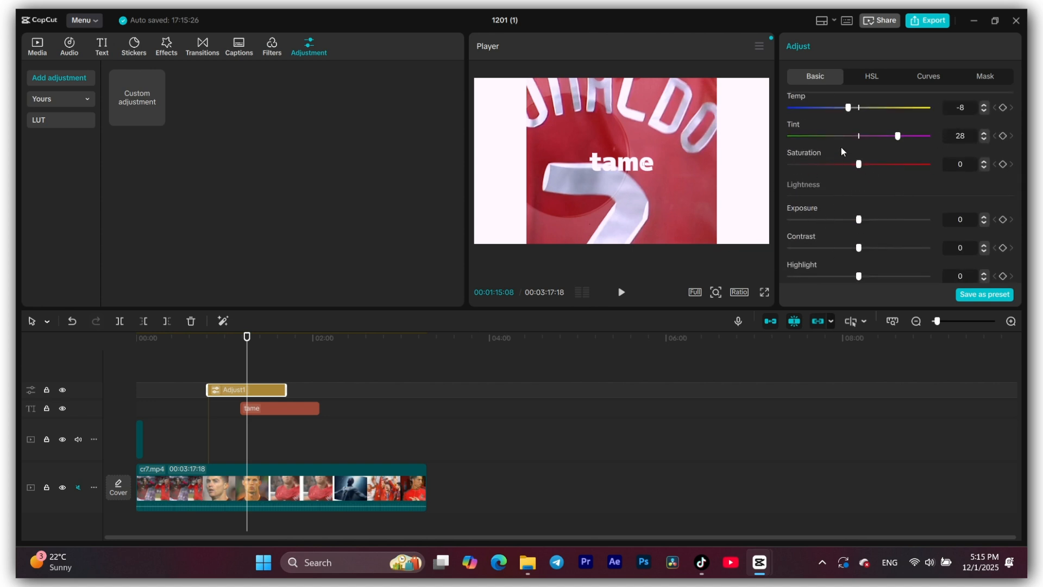
- Place the Extracted20251201-1 audio on the timeline starting at about 01:30 and select the cr7.mp4 clip
{"action": "left_click", "coordinate": [280, 408]}
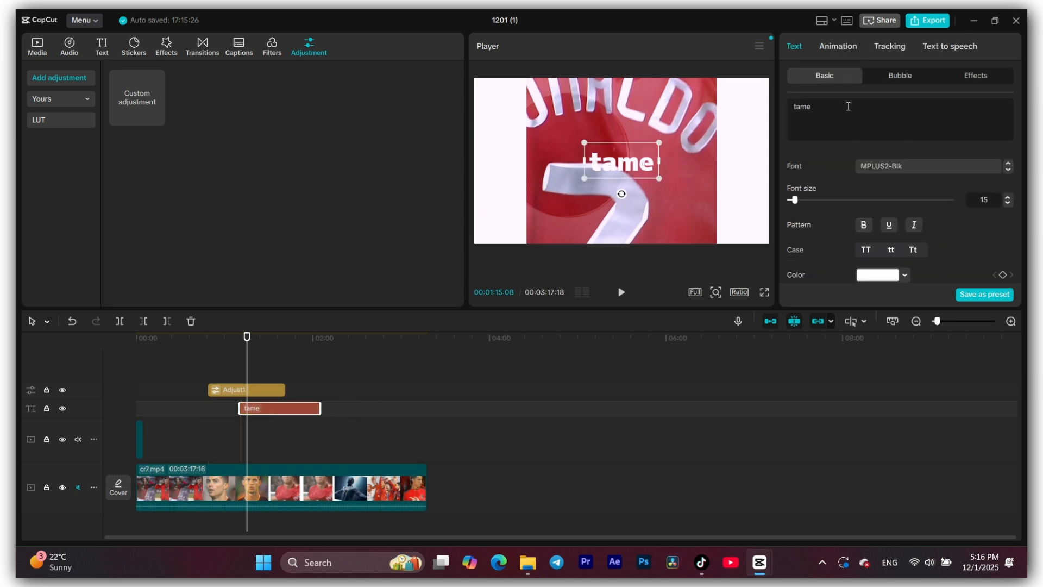
{"action": "left_click", "coordinate": [78, 52]}
{"action": "scroll", "coordinate": [340, 452], "scroll_direction": "down", "scroll_amount": 1}
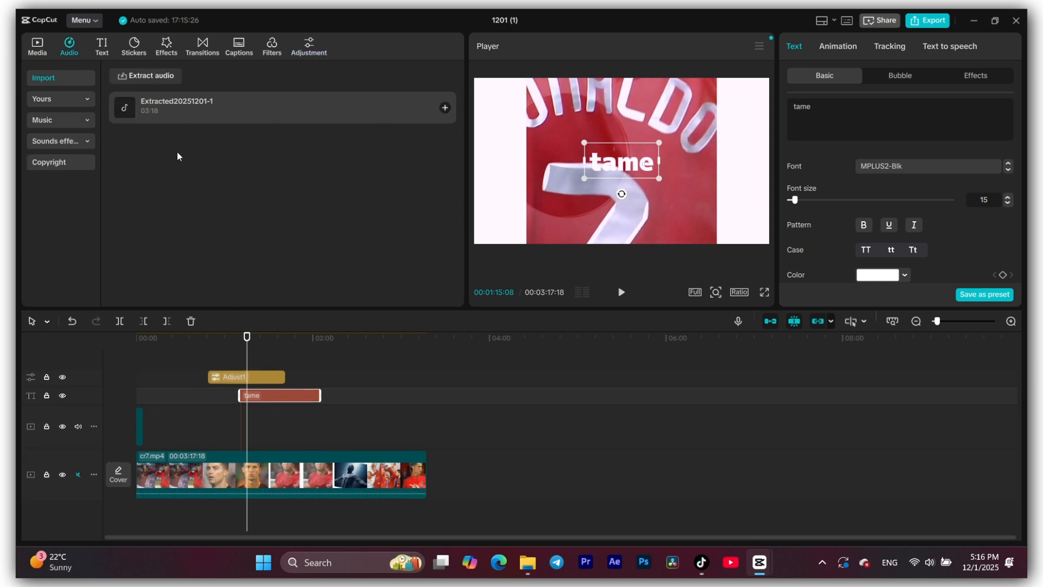
{"action": "left_click_drag", "start_coordinate": [174, 119], "coordinate": [268, 517]}
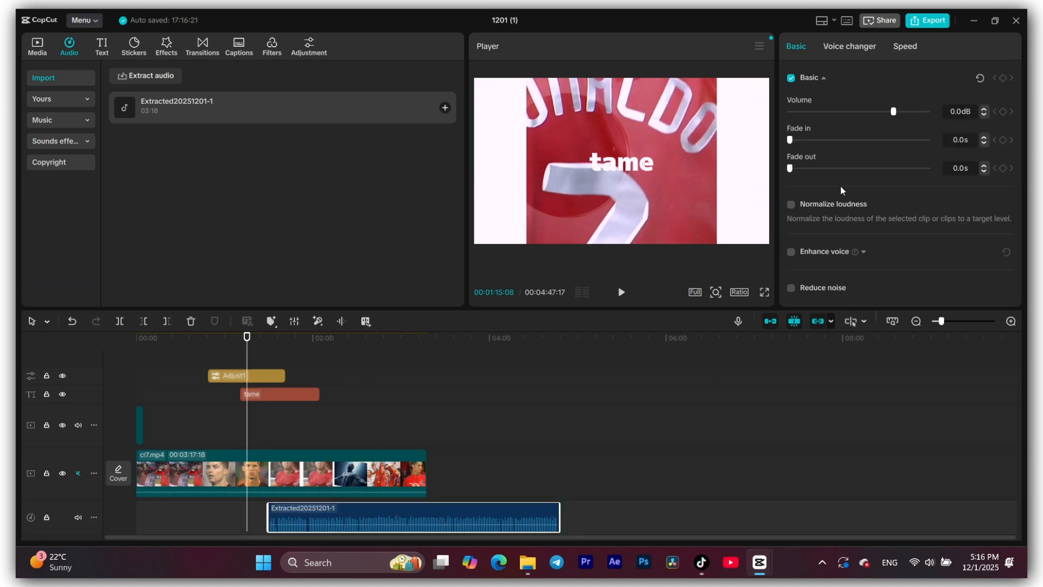
{"action": "left_click", "coordinate": [294, 463]}
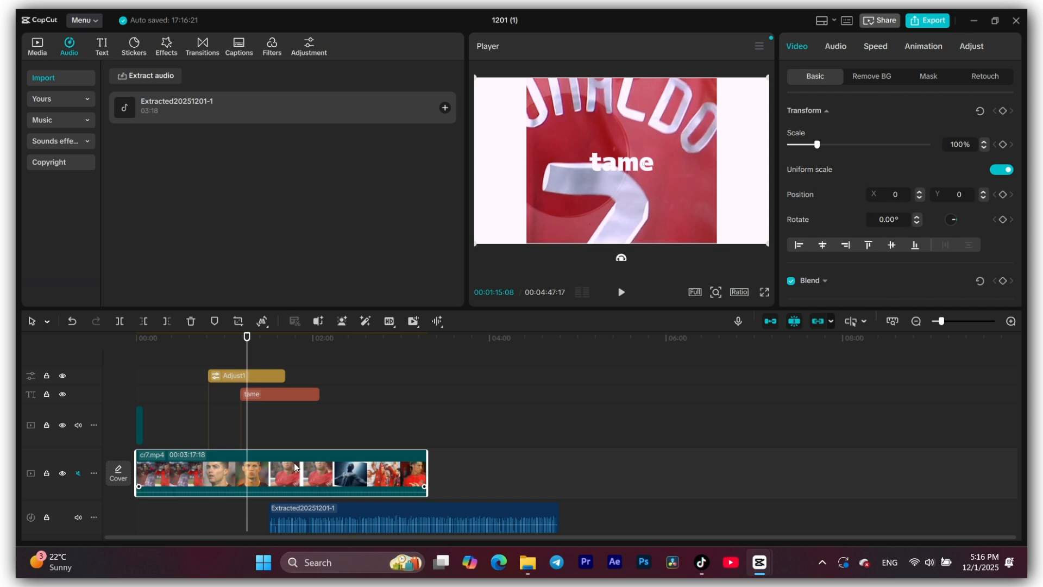
- Review the cr7.mp4 clip's audio settings and the available workspace layout options
{"action": "left_click", "coordinate": [839, 48]}
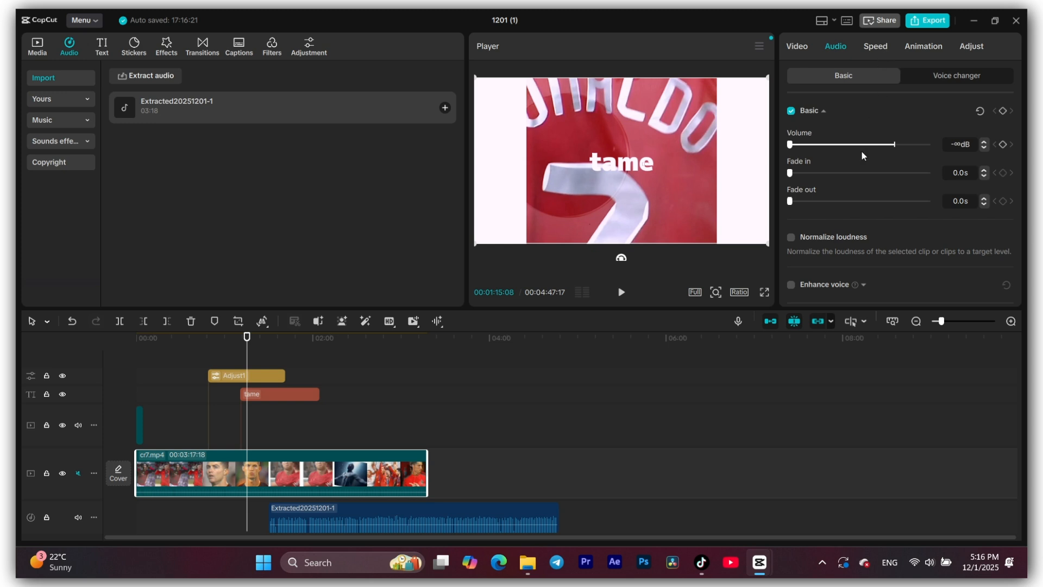
{"action": "left_click", "coordinate": [806, 46]}
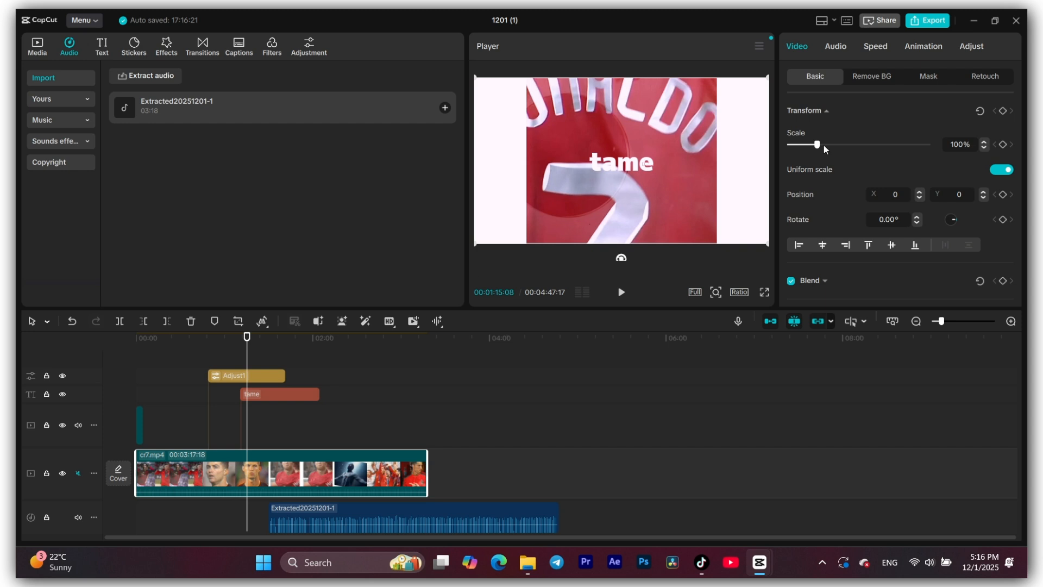
{"action": "left_click", "coordinate": [832, 21]}
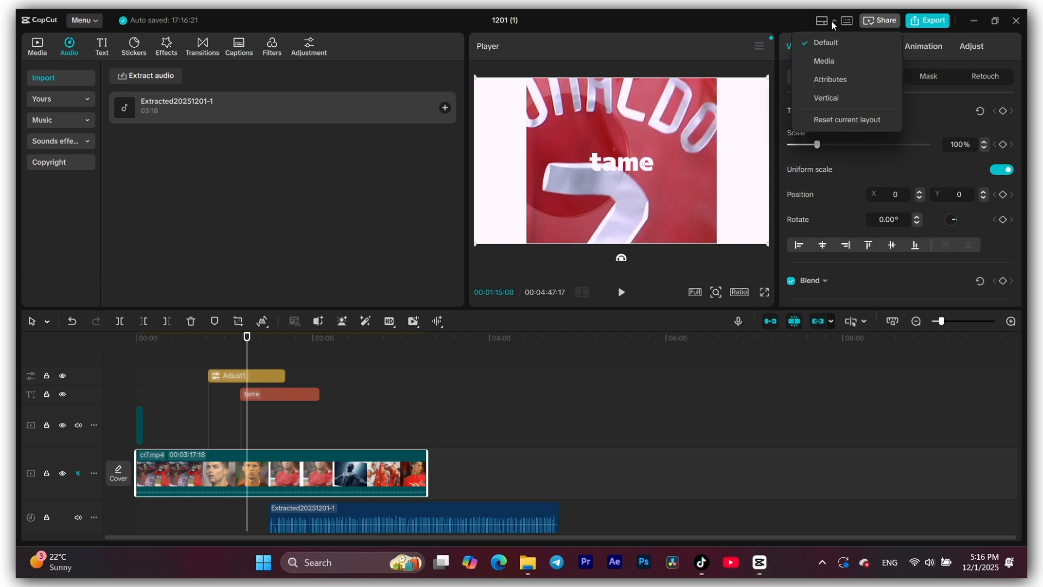
{"action": "left_click", "coordinate": [341, 208]}
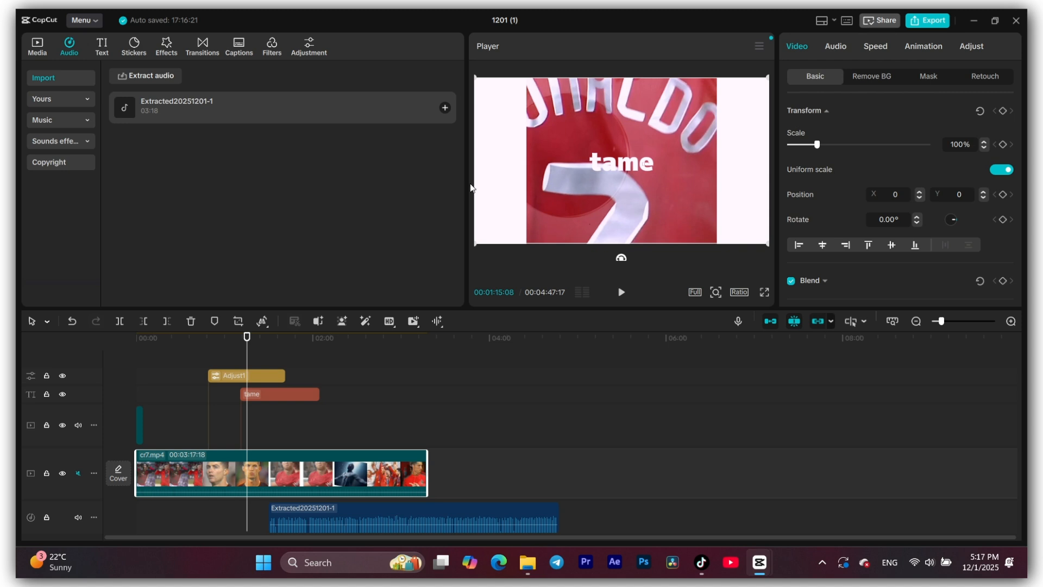
- Widen the player, enlarge the upper panels relative to the timeline and view the main video track's display options
{"action": "left_click_drag", "start_coordinate": [470, 188], "coordinate": [383, 191]}
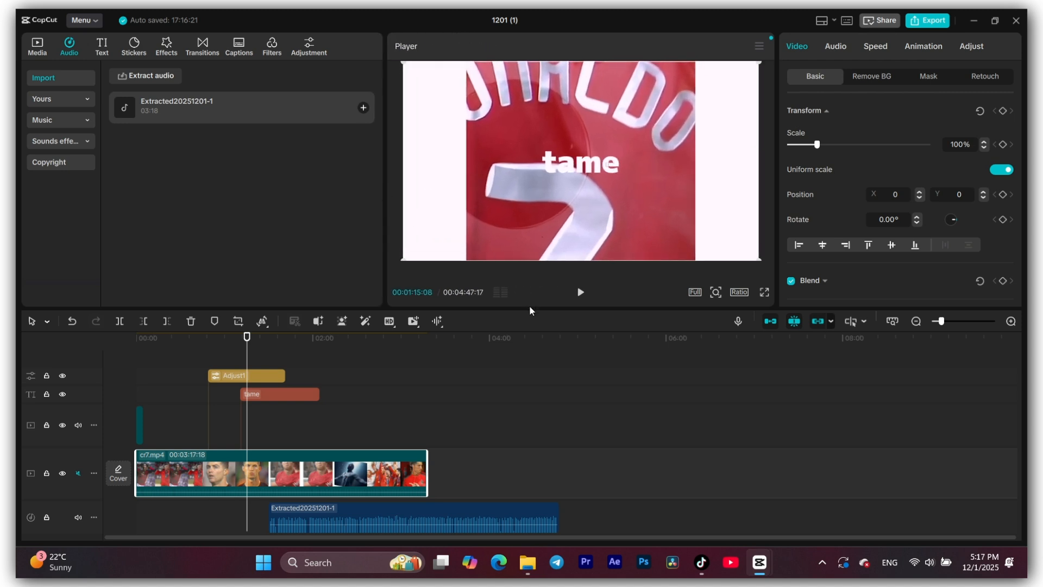
{"action": "left_click_drag", "start_coordinate": [536, 309], "coordinate": [536, 341]}
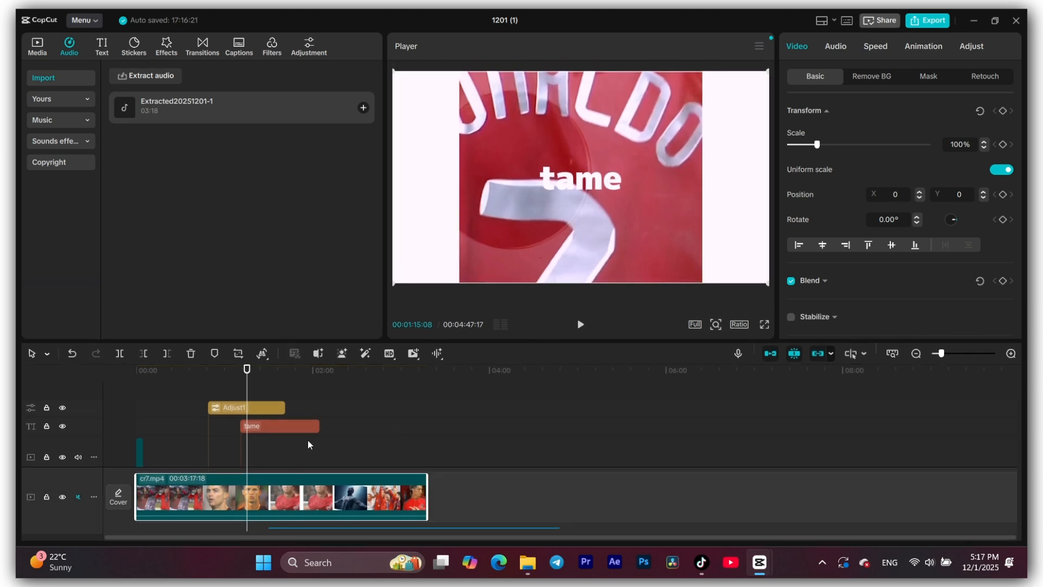
{"action": "left_click", "coordinate": [93, 496]}
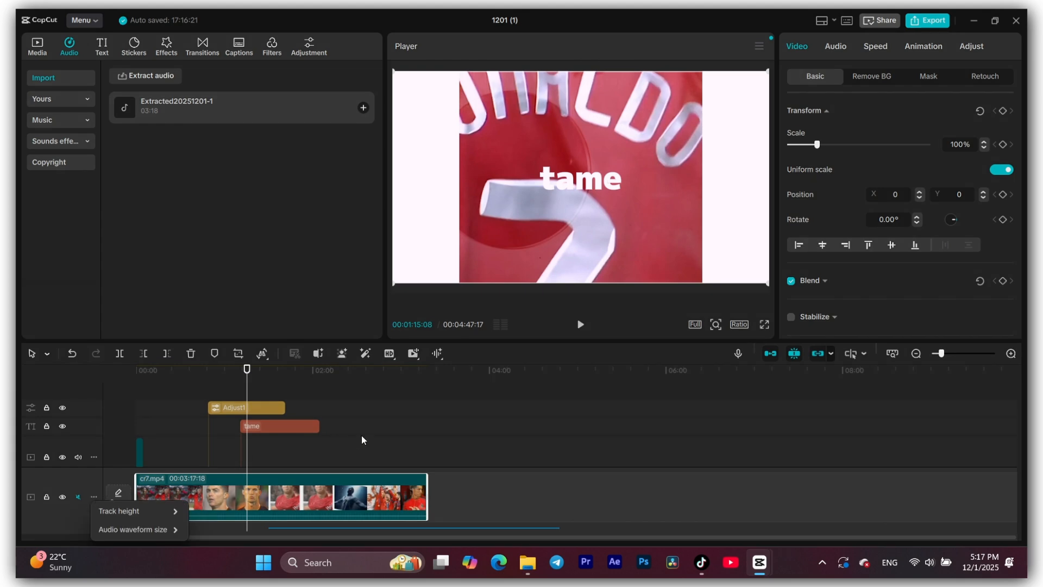
{"action": "left_click", "coordinate": [445, 442]}
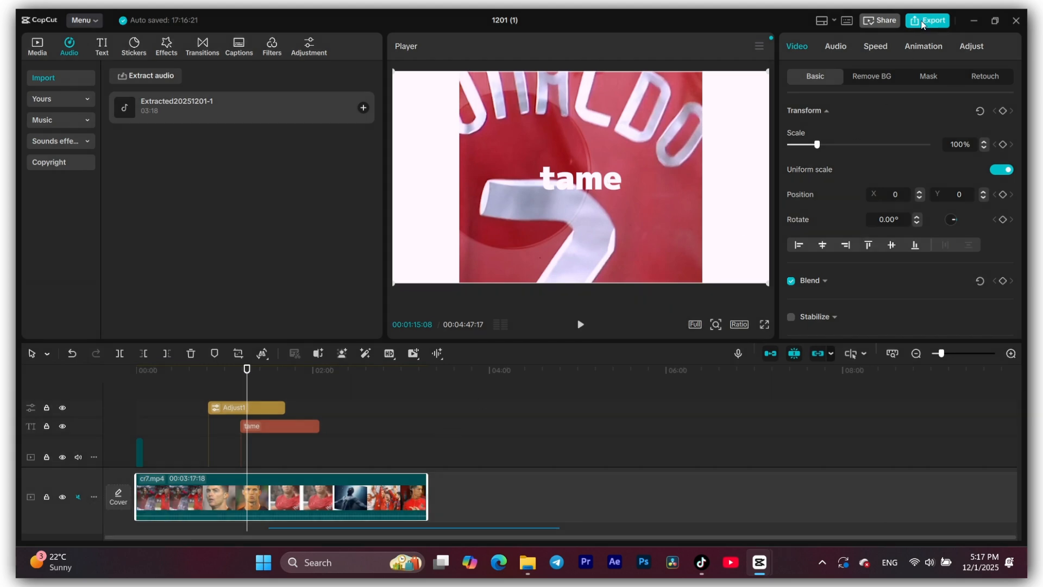
- Try the Vertical workspace layout and return to the Default layout
{"action": "left_click", "coordinate": [834, 20]}
{"action": "left_click", "coordinate": [852, 99]}
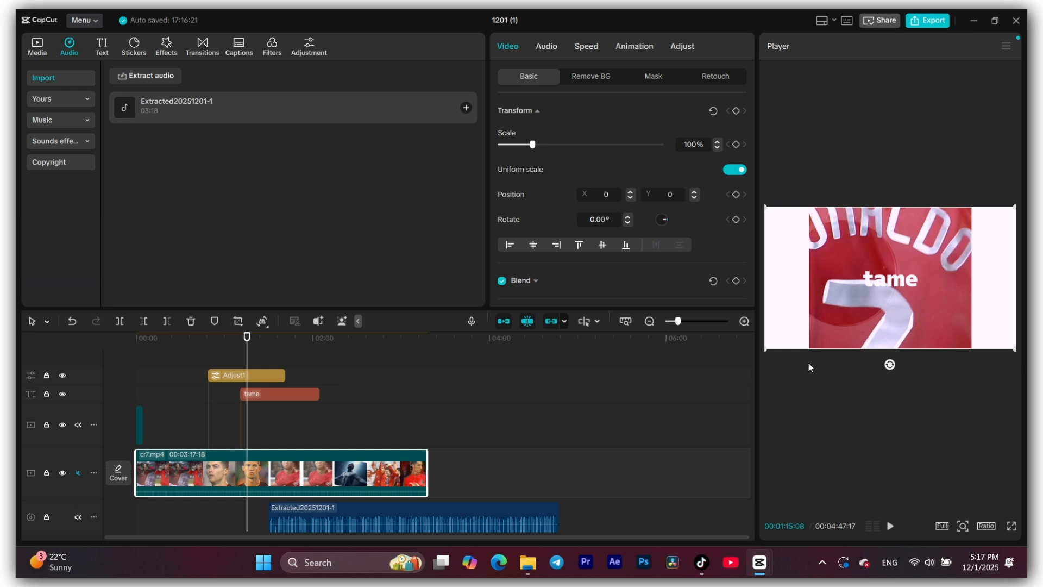
{"action": "left_click", "coordinate": [809, 29]}
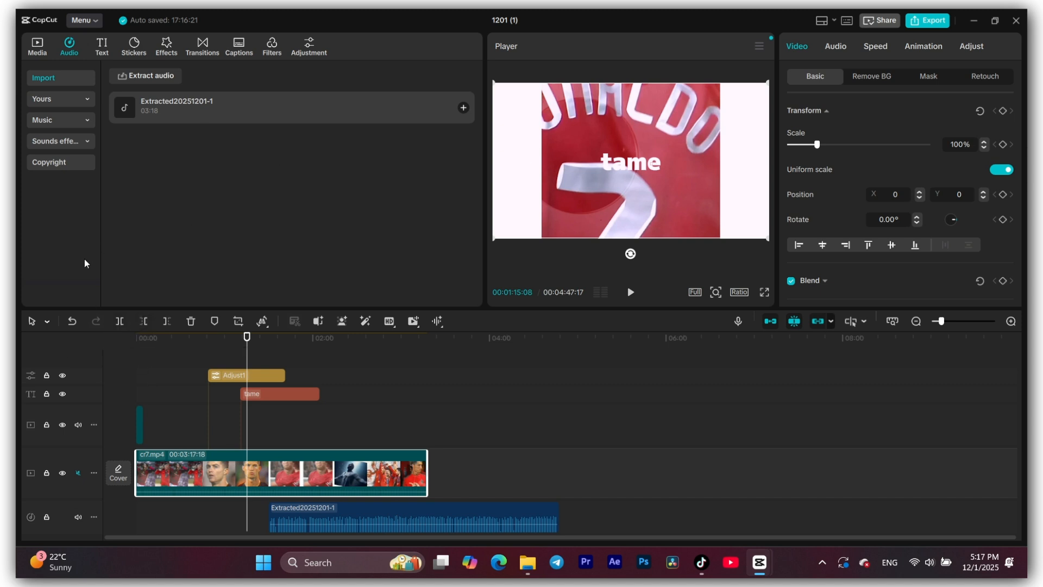
- Split the cr7.mp4 clip at 00:01:15:08 and at 00:00:48:23, and select the resulting middle and first segments
{"action": "left_click", "coordinate": [120, 321]}
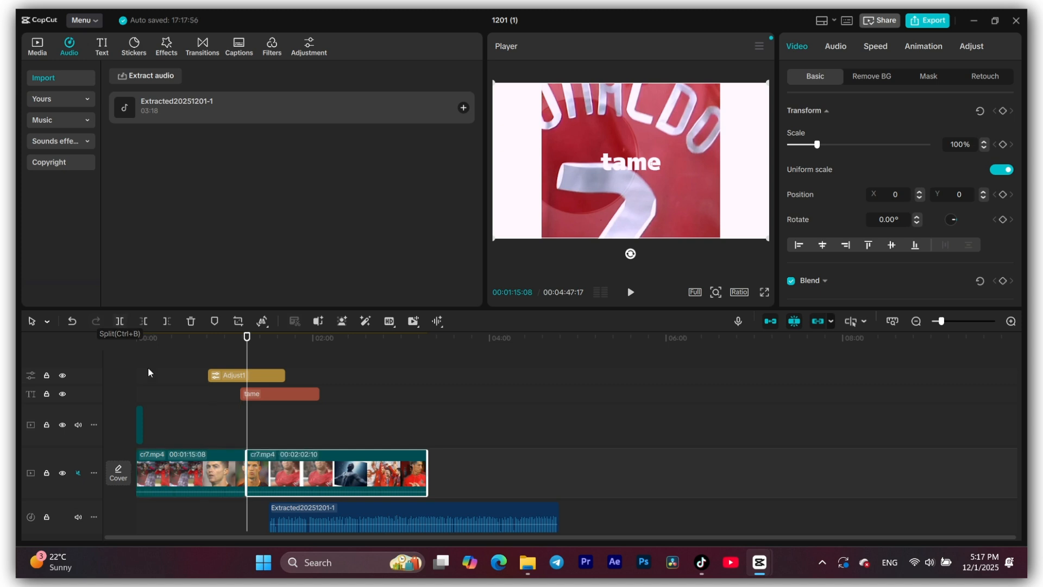
{"action": "left_click_drag", "start_coordinate": [246, 348], "coordinate": [208, 348]}
{"action": "left_click", "coordinate": [120, 321]}
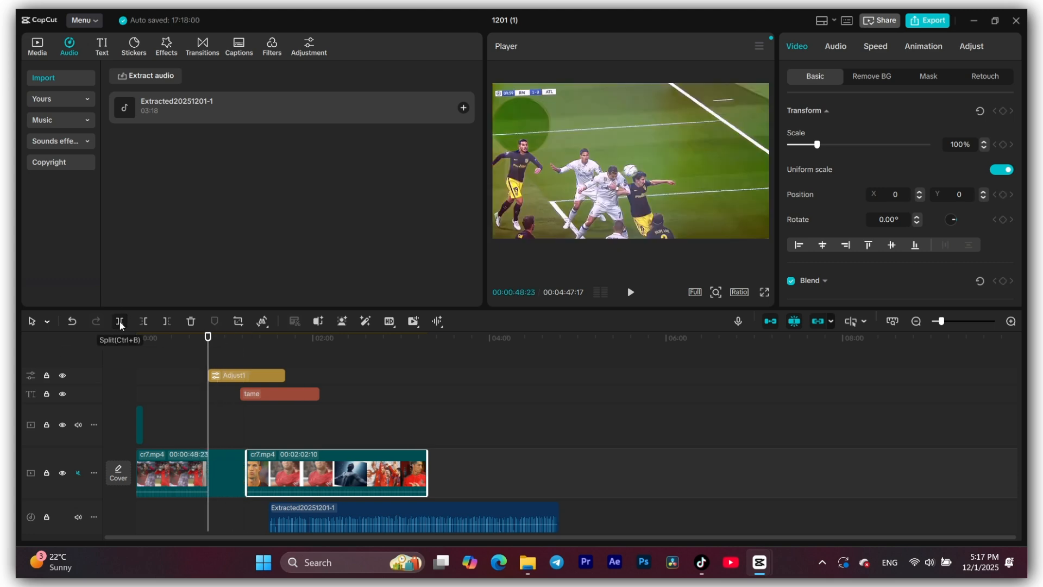
{"action": "left_click", "coordinate": [227, 462]}
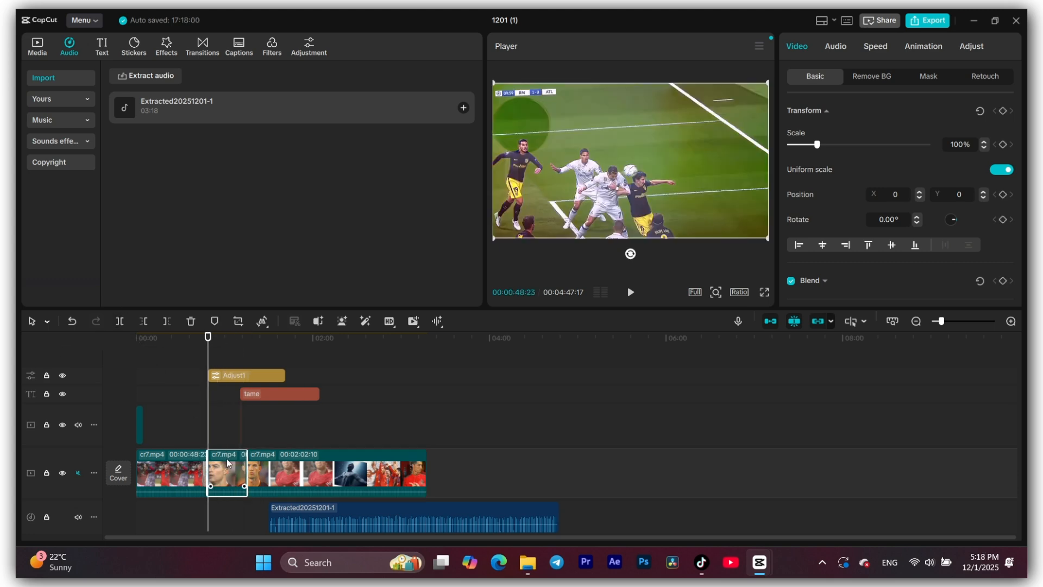
{"action": "left_click", "coordinate": [190, 465]}
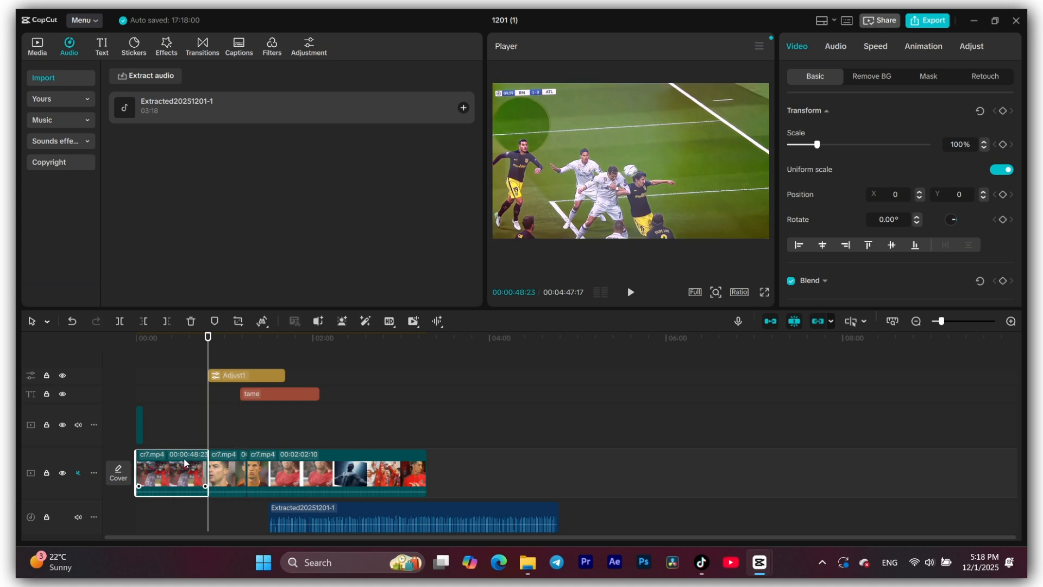
- Split the last cr7.mp4 segment at 00:02:29:12 and extend the new final segment from its start to a 00:00:57:23 duration
{"action": "left_click", "coordinate": [356, 339]}
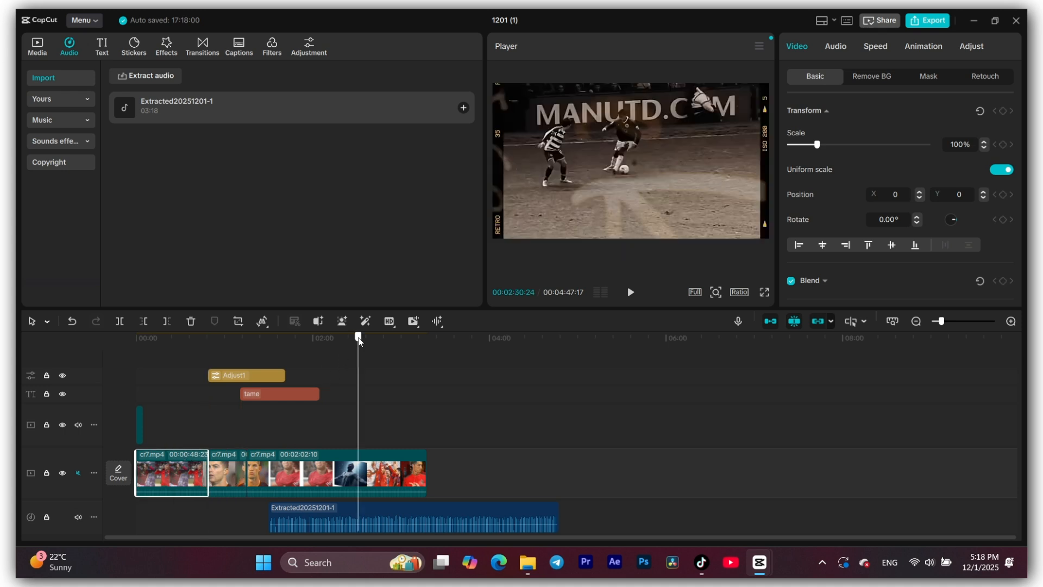
{"action": "left_click", "coordinate": [344, 474]}
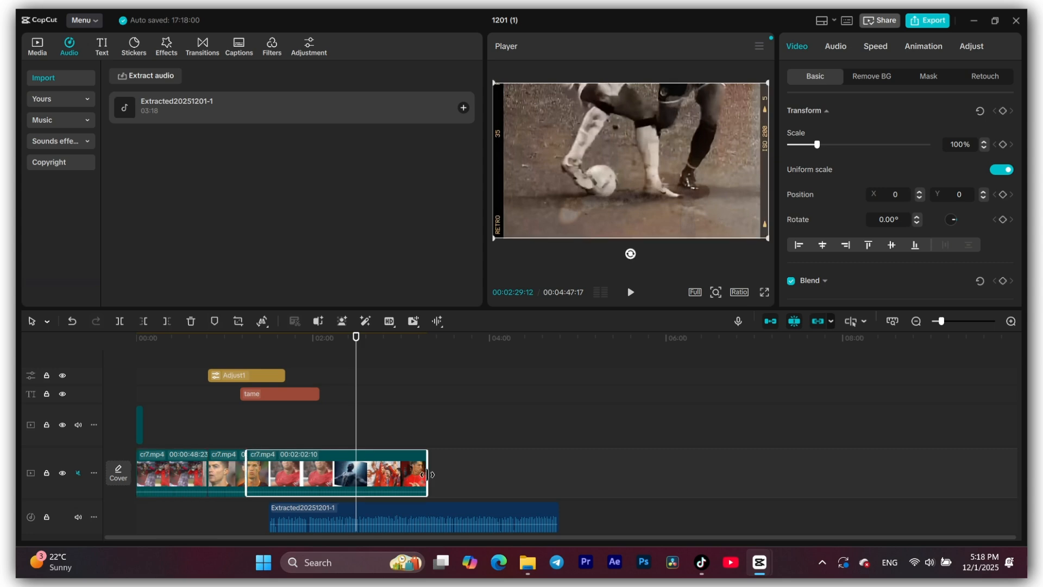
{"action": "left_click", "coordinate": [123, 321]}
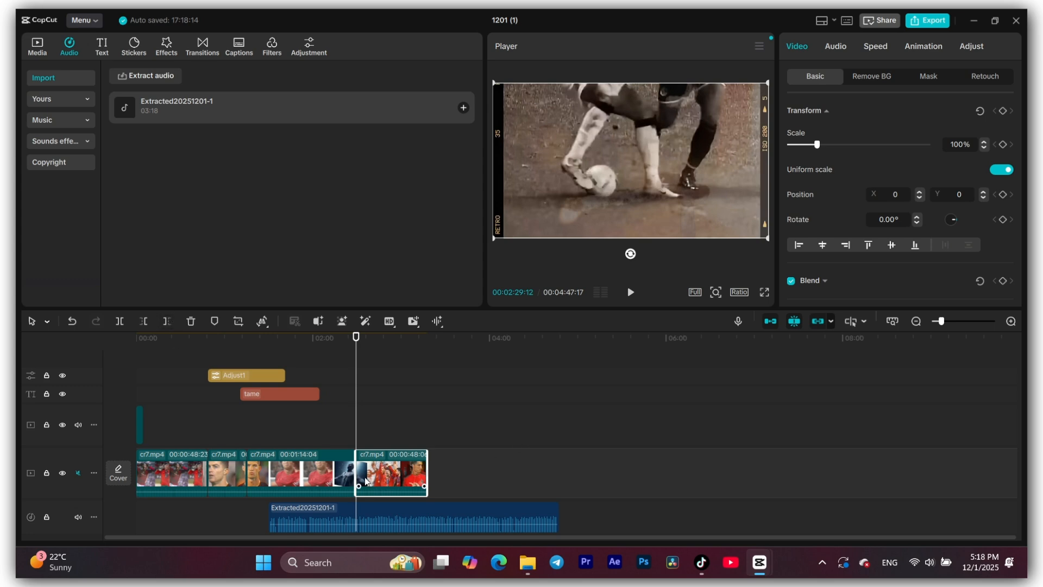
{"action": "mouse_move", "coordinate": [359, 470]}
{"action": "left_mouse_down"}
{"action": "mouse_move", "coordinate": [381, 469]}
{"action": "mouse_move", "coordinate": [334, 468]}
{"action": "mouse_move", "coordinate": [344, 464]}
{"action": "left_mouse_up"}
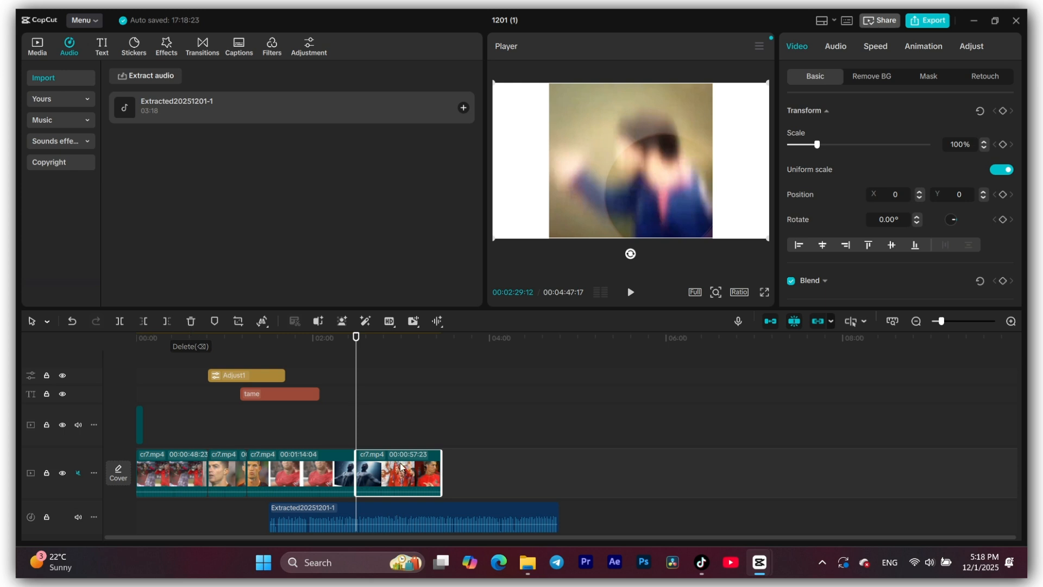
- Delete the final cr7.mp4 segment and undo the deletion
{"action": "left_click", "coordinate": [196, 323]}
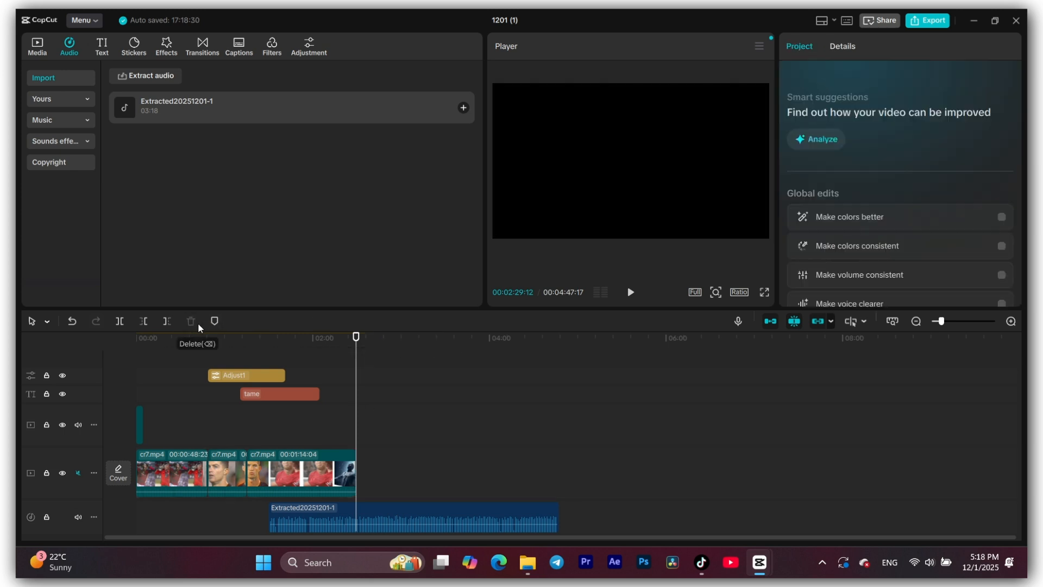
{"action": "key", "text": "ctrl+z"}
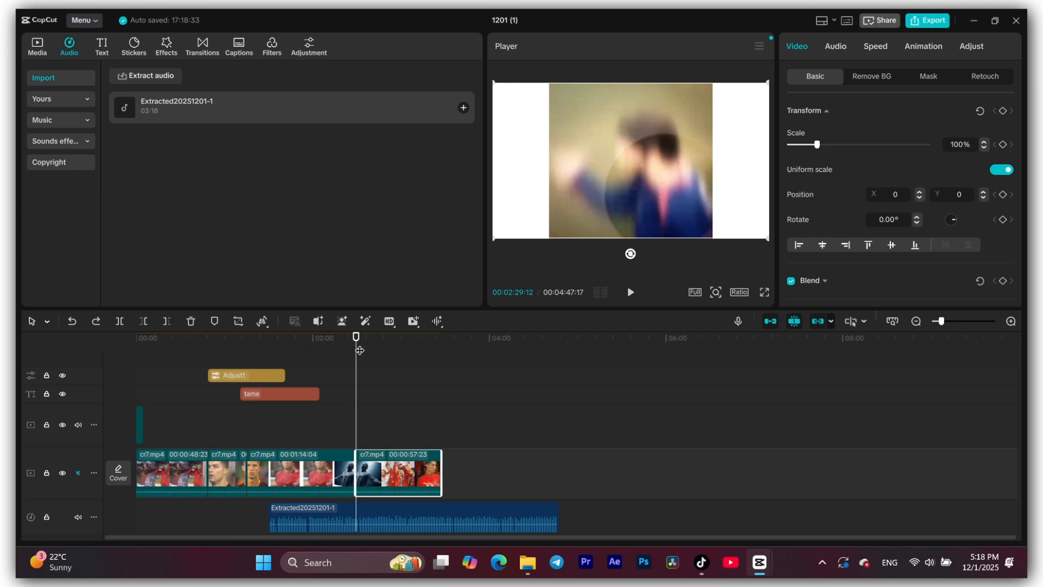
- Add markers to the final cr7.mp4 segment at 00:02:29:12 and 00:02:54:24, and move the playhead to 00:03:14:04
{"action": "left_click", "coordinate": [220, 325]}
{"action": "left_click_drag", "start_coordinate": [361, 336], "coordinate": [393, 336]}
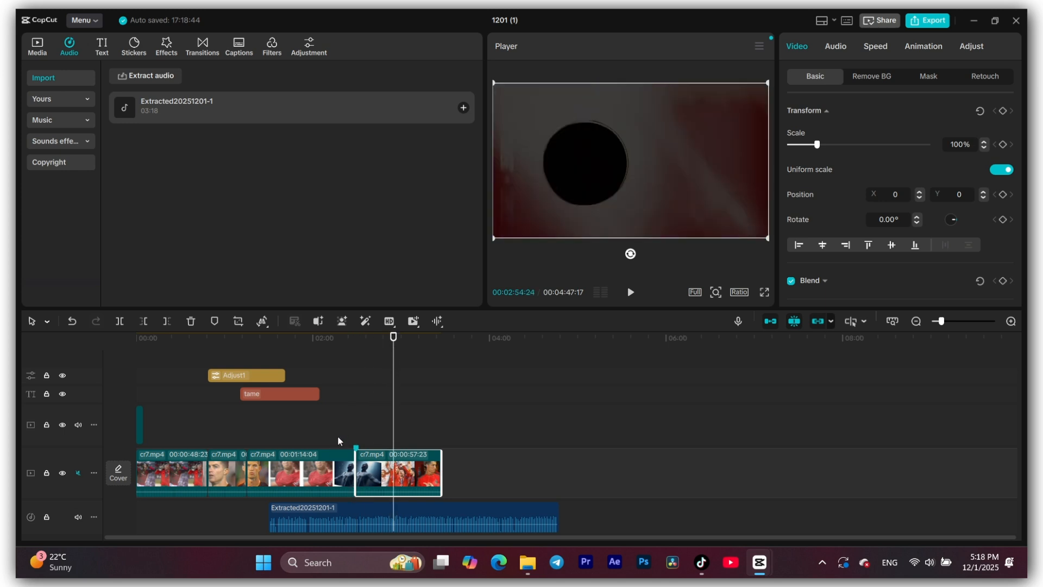
{"action": "left_click", "coordinate": [215, 321]}
{"action": "left_click_drag", "start_coordinate": [394, 418], "coordinate": [422, 419]}
- Move the tame text clip and the Adjust1 clip to start at about 02:00 and place the playhead at 00:02:00:15
{"action": "left_click_drag", "start_coordinate": [292, 396], "coordinate": [364, 416]}
{"action": "left_click_drag", "start_coordinate": [276, 376], "coordinate": [366, 377]}
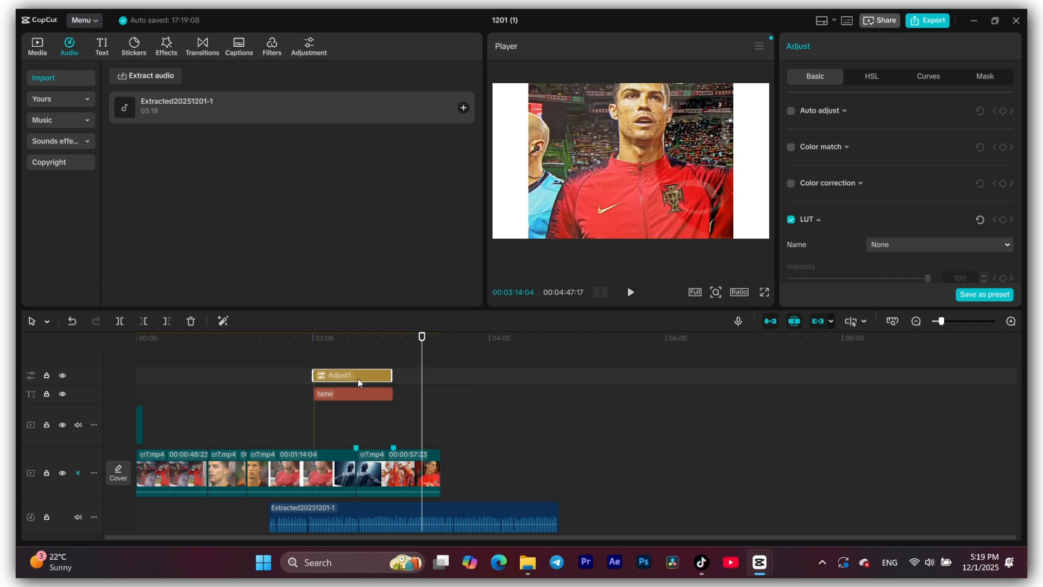
{"action": "left_click", "coordinate": [314, 429]}
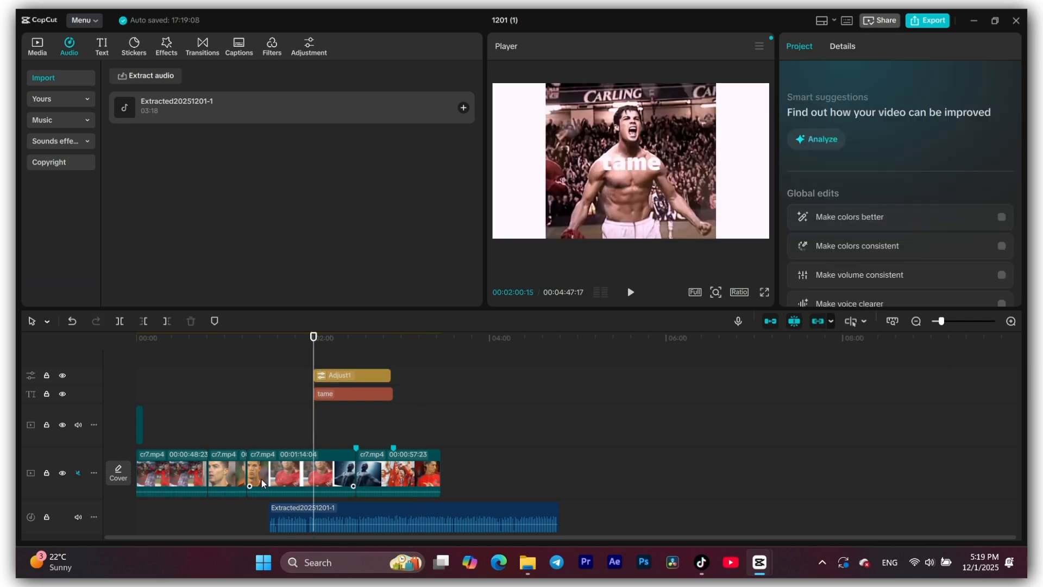
- Examine the property settings of the third cr7.mp4 segment, the tame text clip and the Adjust1 clip
{"action": "left_click", "coordinate": [297, 470]}
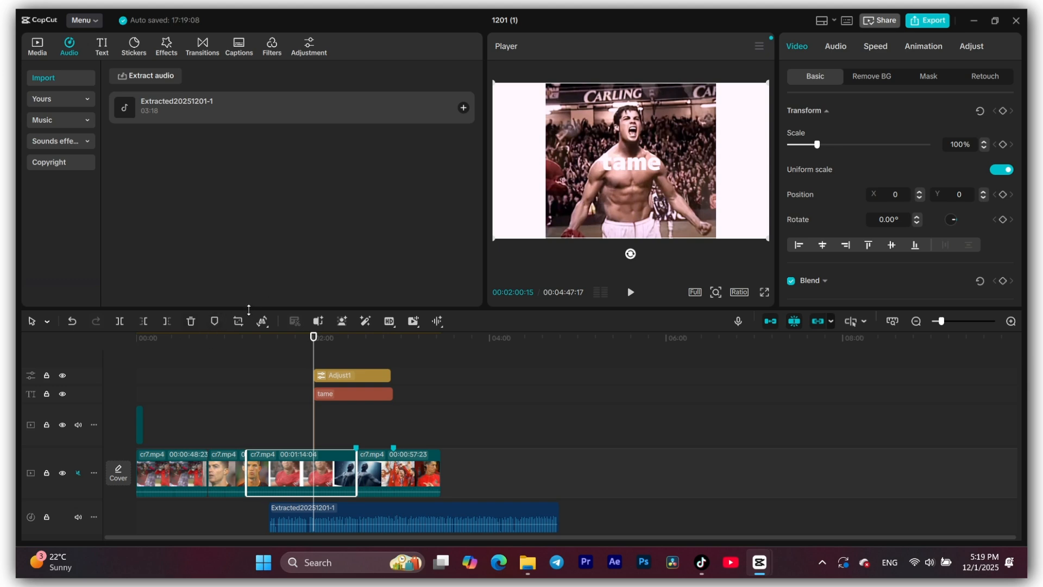
{"action": "left_click", "coordinate": [263, 325]}
{"action": "scroll", "coordinate": [827, 163], "scroll_direction": "down", "scroll_amount": 10}
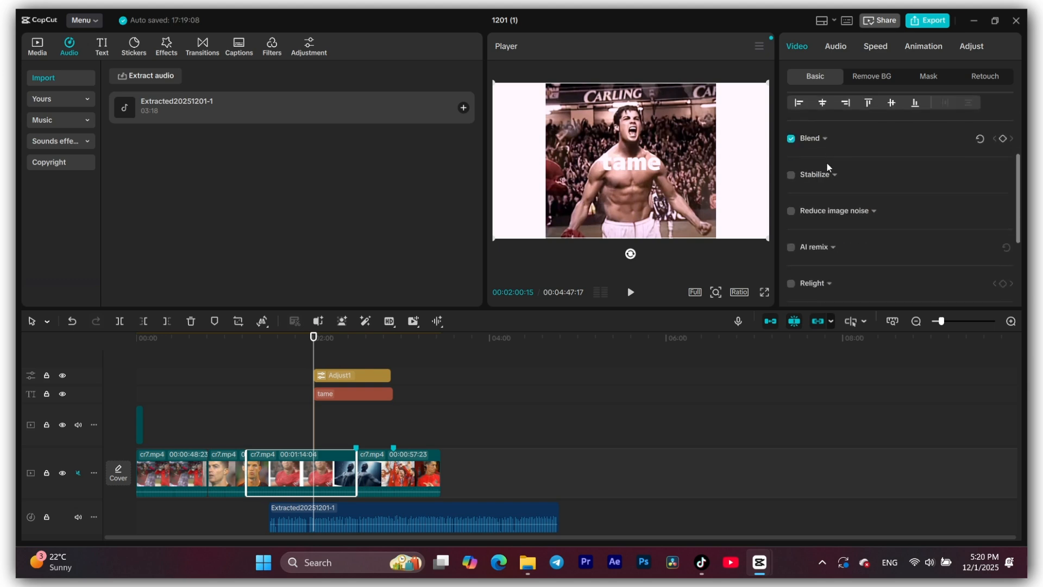
{"action": "left_click", "coordinate": [369, 394]}
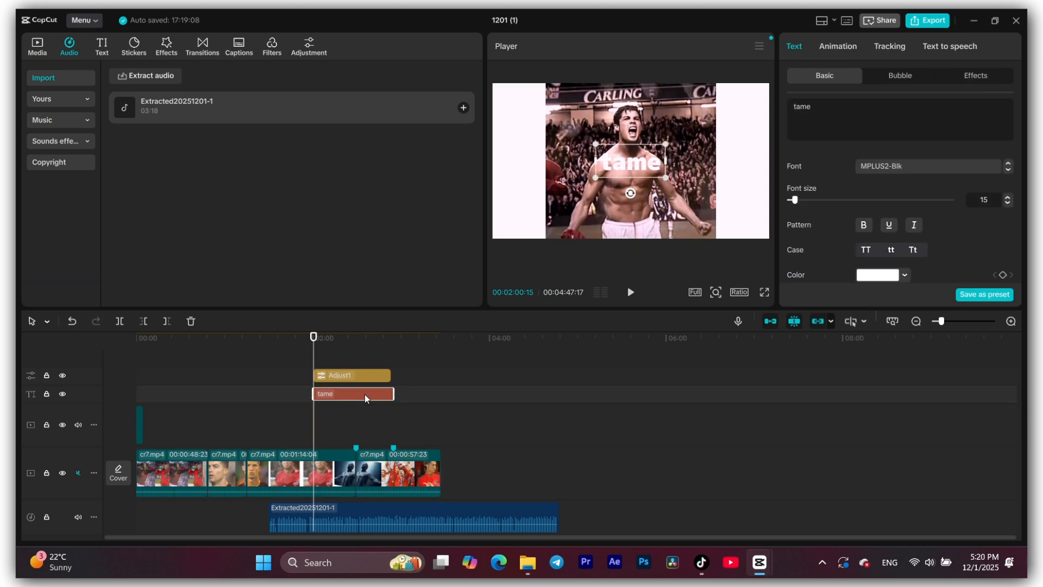
{"action": "scroll", "coordinate": [839, 247], "scroll_direction": "down", "scroll_amount": 6}
{"action": "scroll", "coordinate": [838, 251], "scroll_direction": "up", "scroll_amount": 8}
{"action": "left_click", "coordinate": [690, 185]}
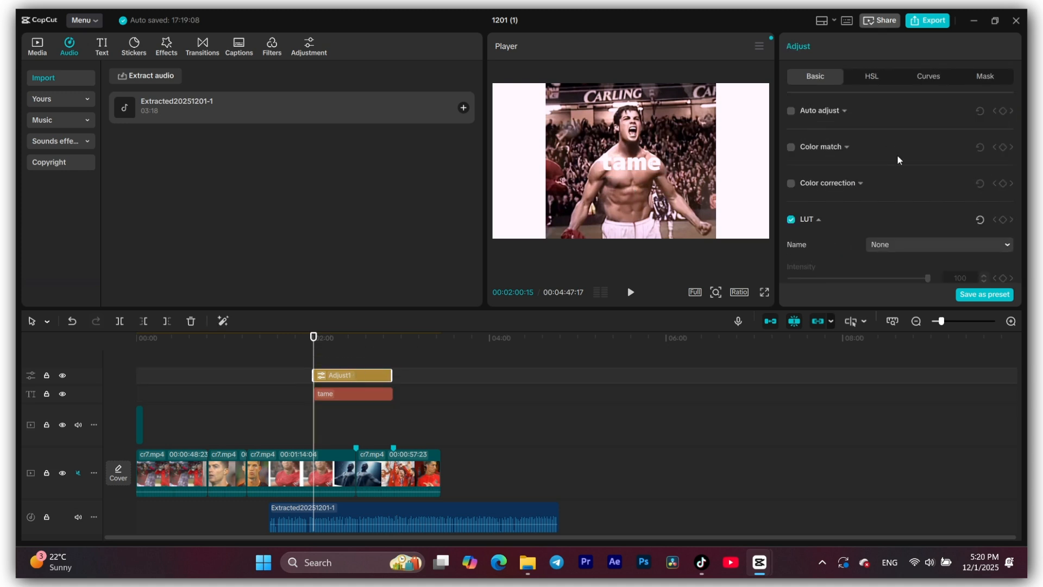
{"action": "scroll", "coordinate": [897, 154], "scroll_direction": "down", "scroll_amount": 10}
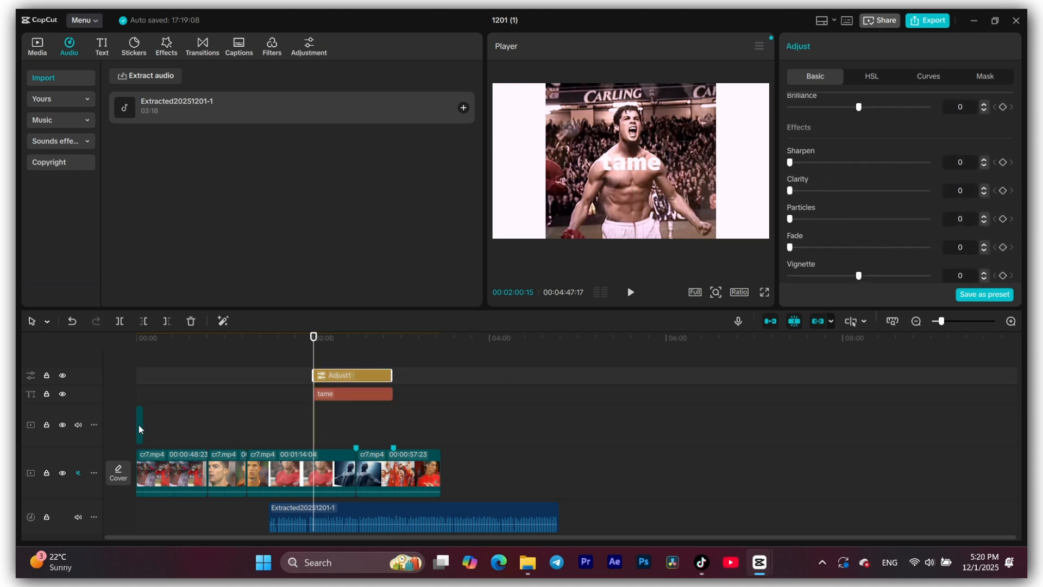